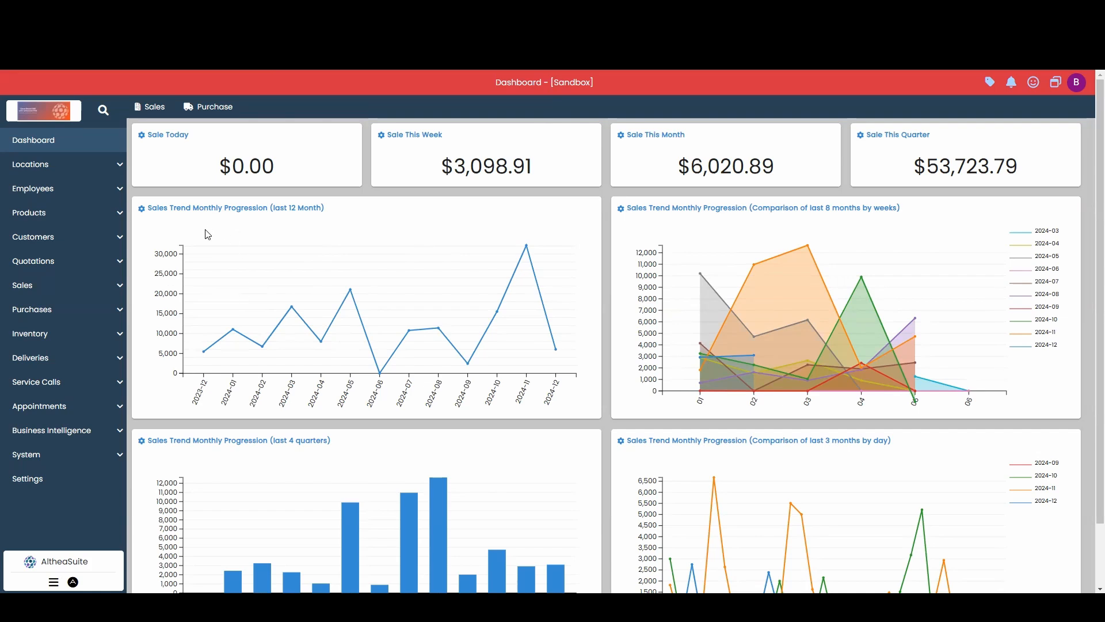
# Step: Open the purchase upload page for purchases without a purchase order and download its template for Excel 2007 and later
pyautogui.click(63, 313)
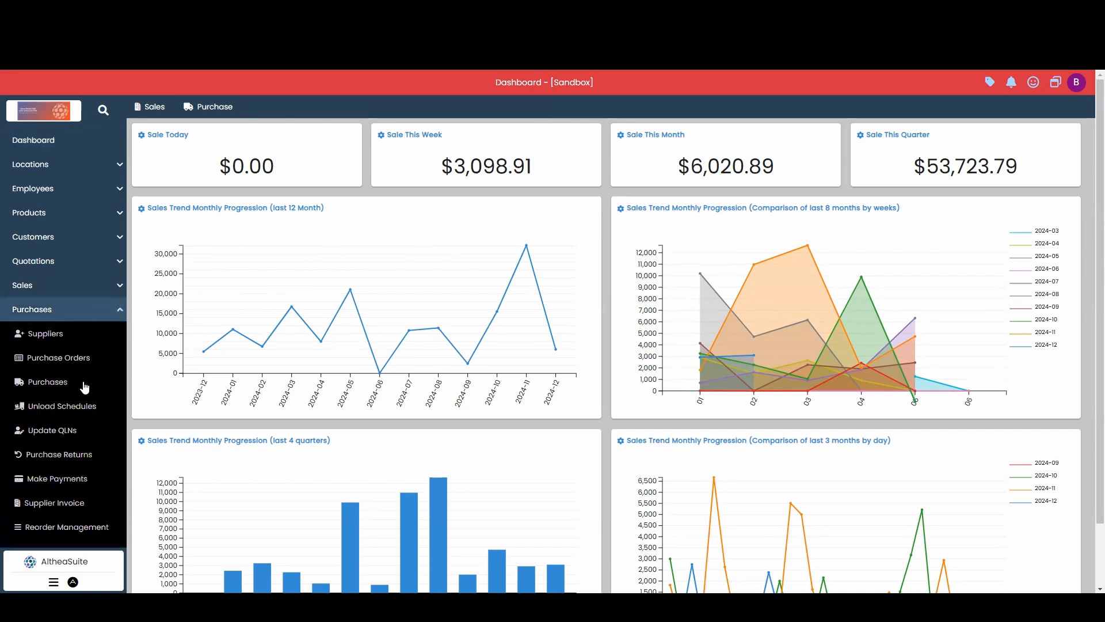
pyautogui.click(65, 389)
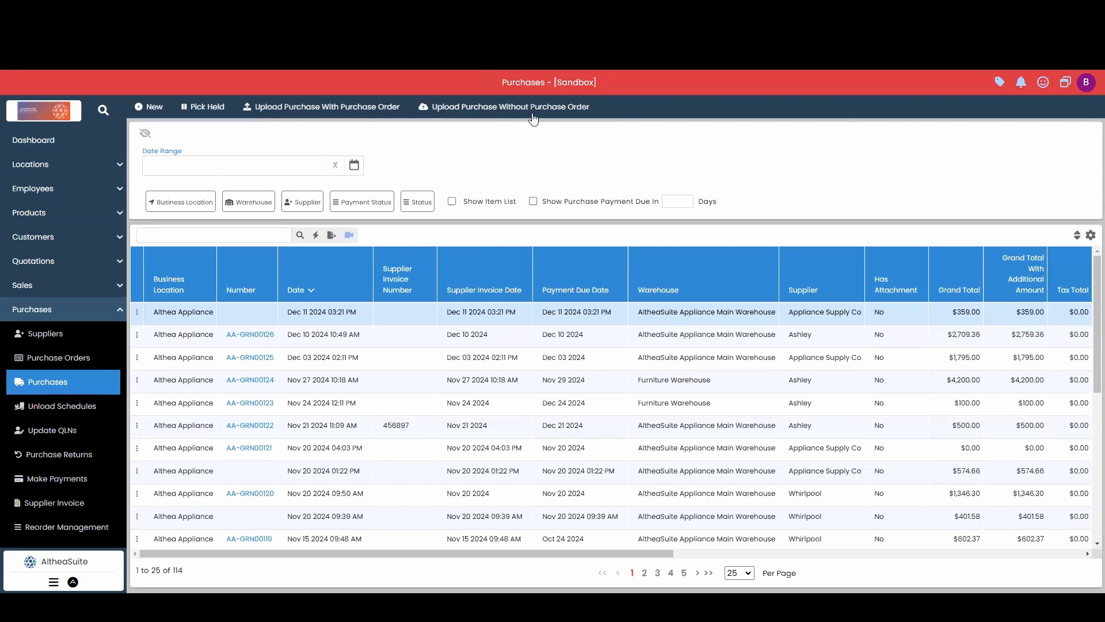
pyautogui.click(449, 108)
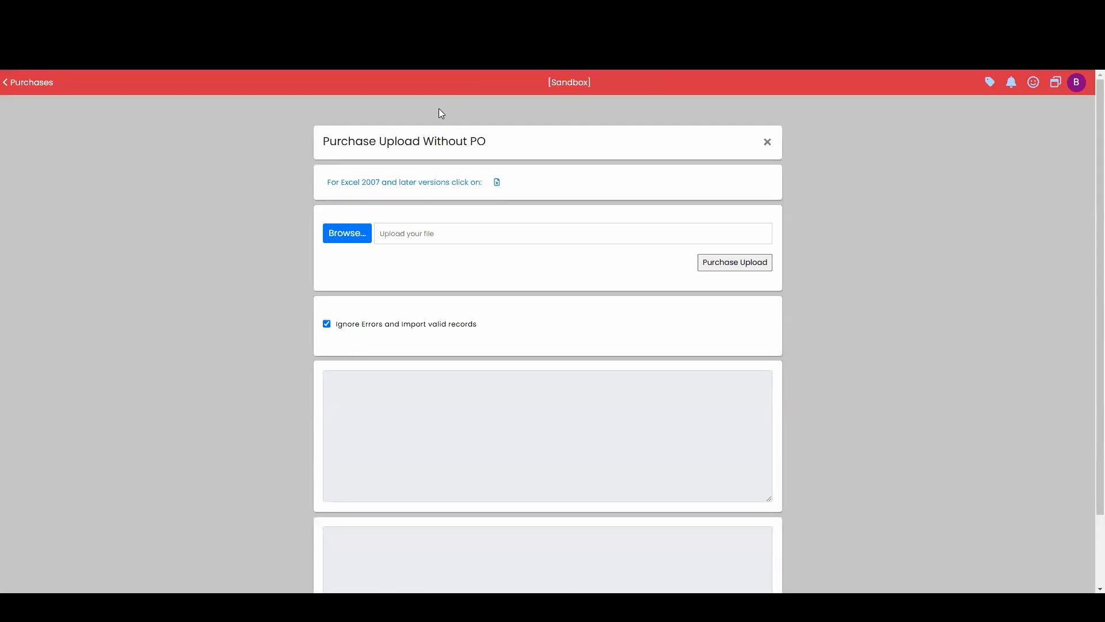
pyautogui.click(417, 188)
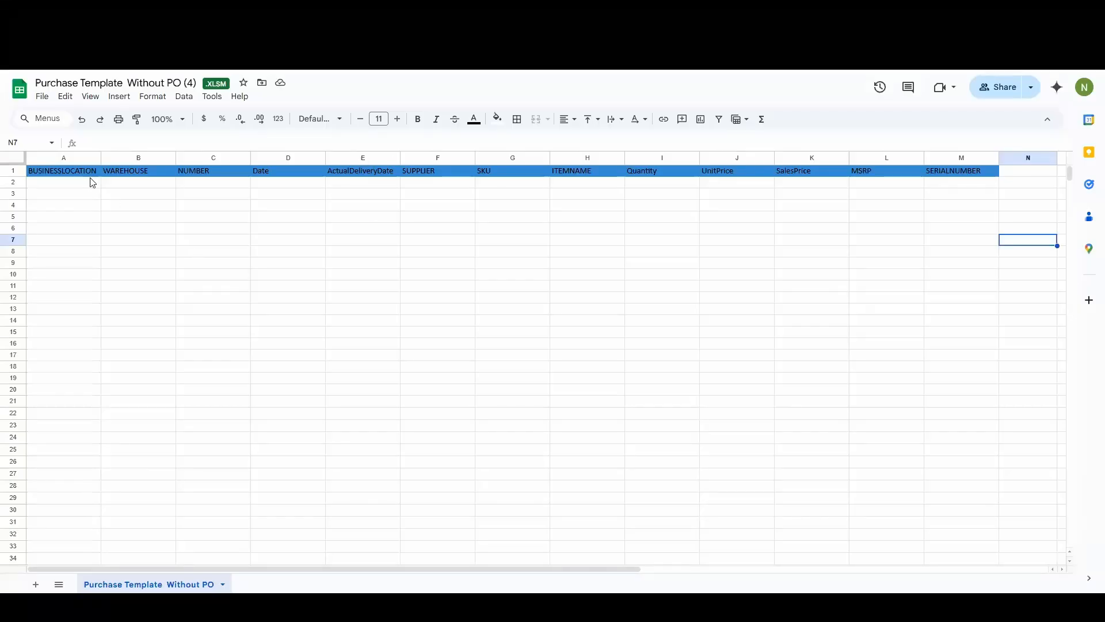
# Step: Examine the columns of the blank purchase template in Google Sheets, from BUSINESSLOCATION through SERIALNUMBER
pyautogui.click(79, 174)
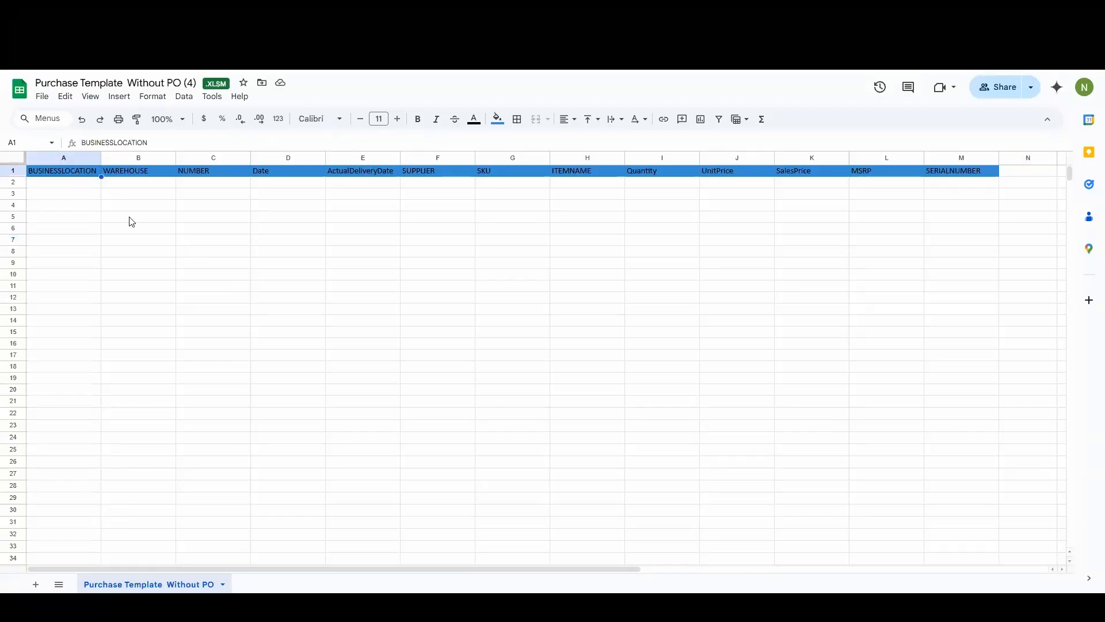
pyautogui.click(150, 173)
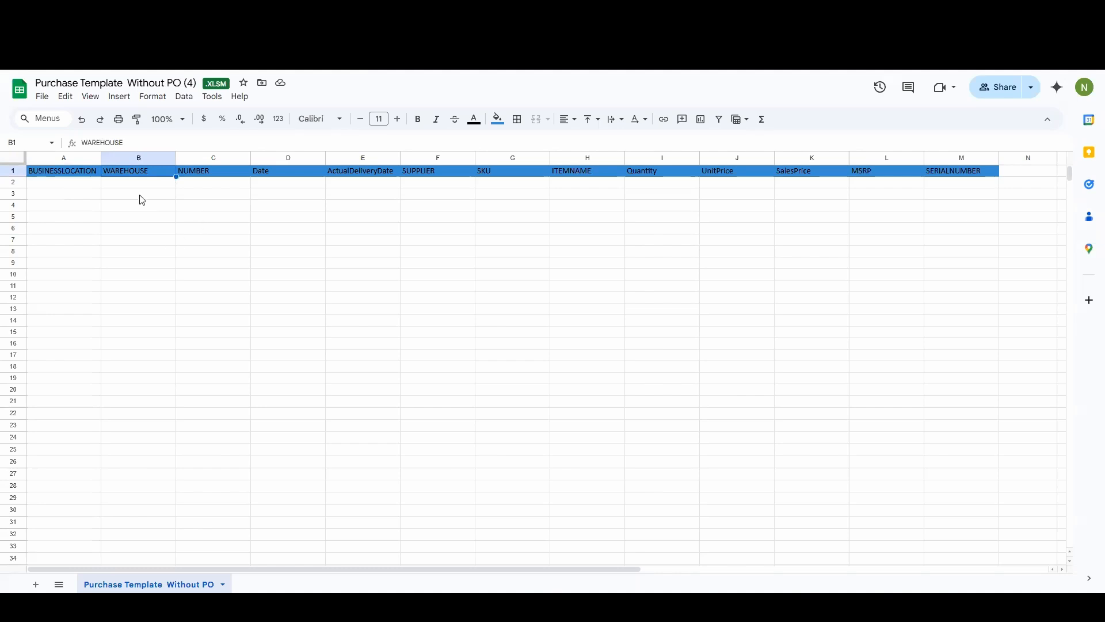
pyautogui.click(220, 173)
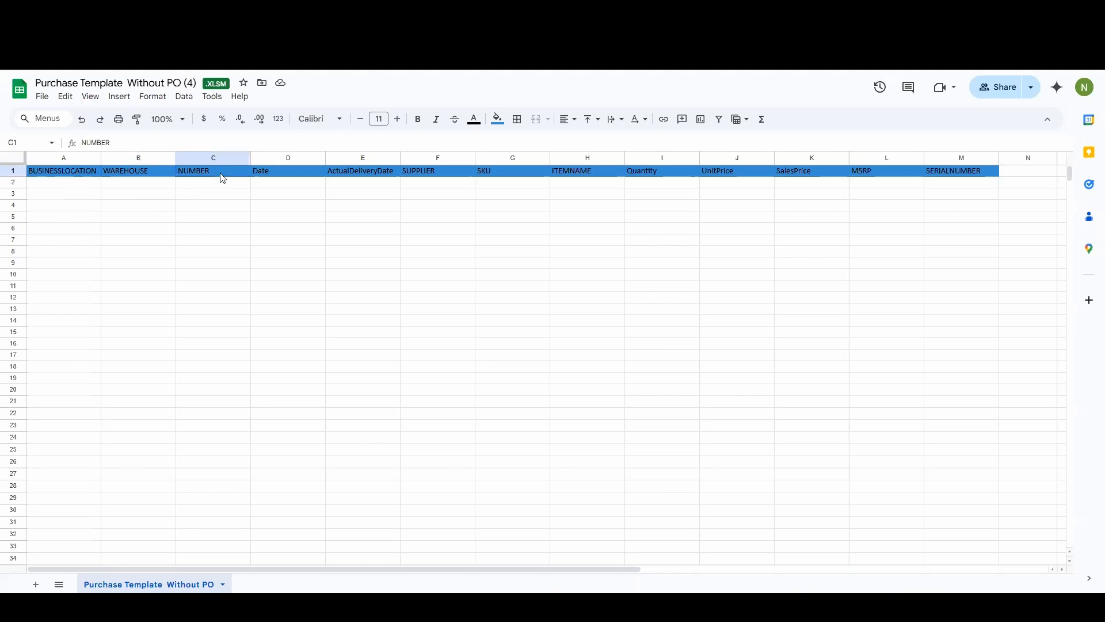
pyautogui.moveTo(226, 185); pyautogui.dragTo(311, 201)
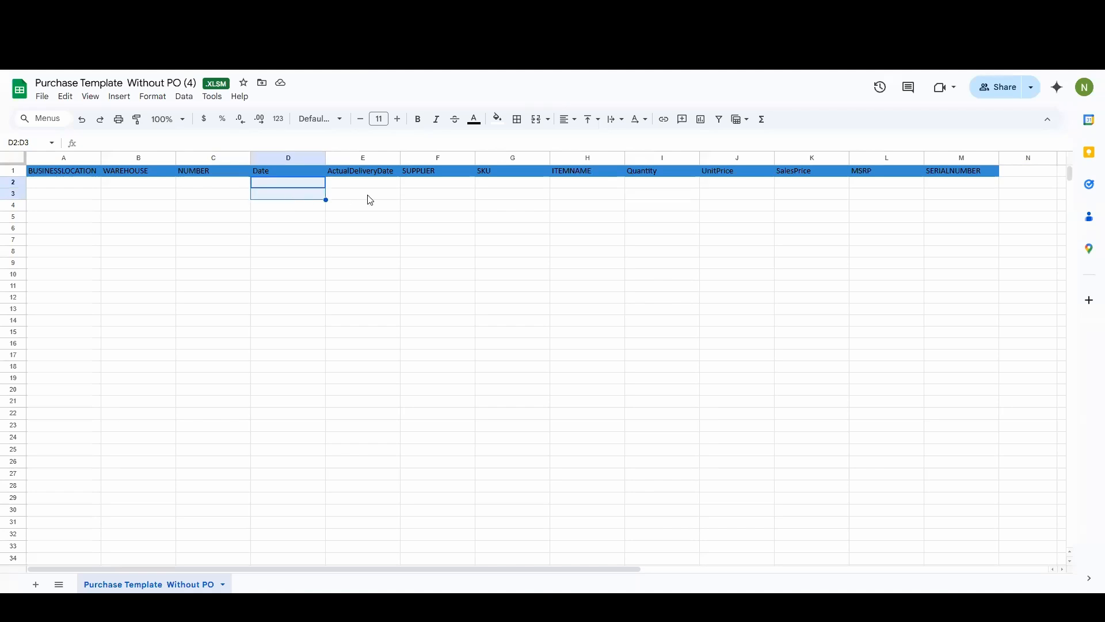
pyautogui.moveTo(375, 185)
pyautogui.mouseDown()
pyautogui.moveTo(363, 195)
pyautogui.moveTo(374, 206)
pyautogui.moveTo(370, 195)
pyautogui.mouseUp()
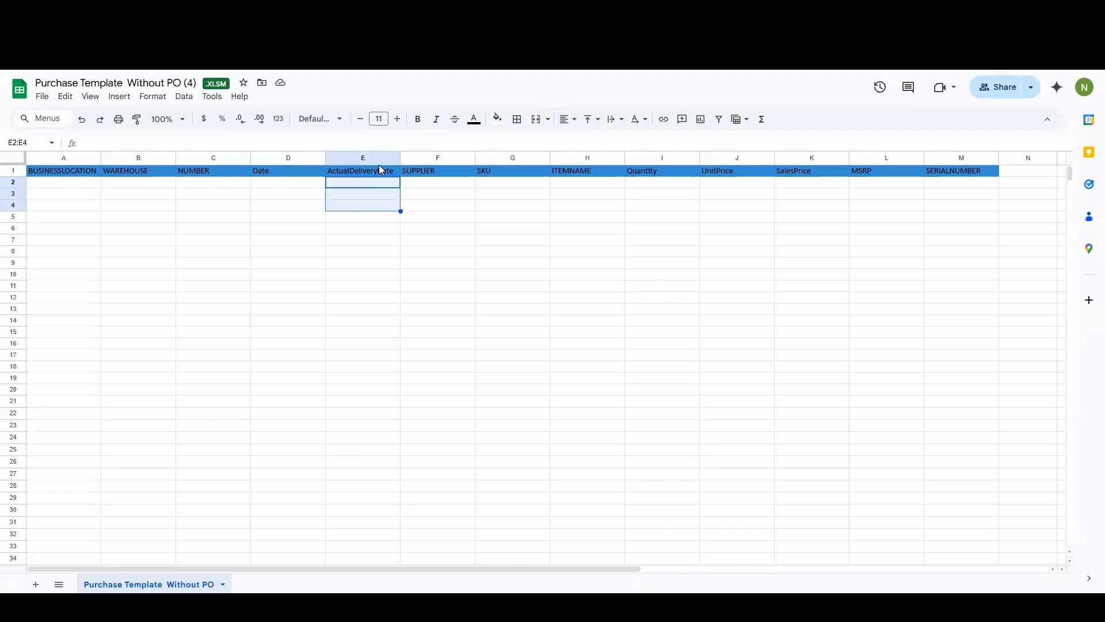
pyautogui.click(428, 183)
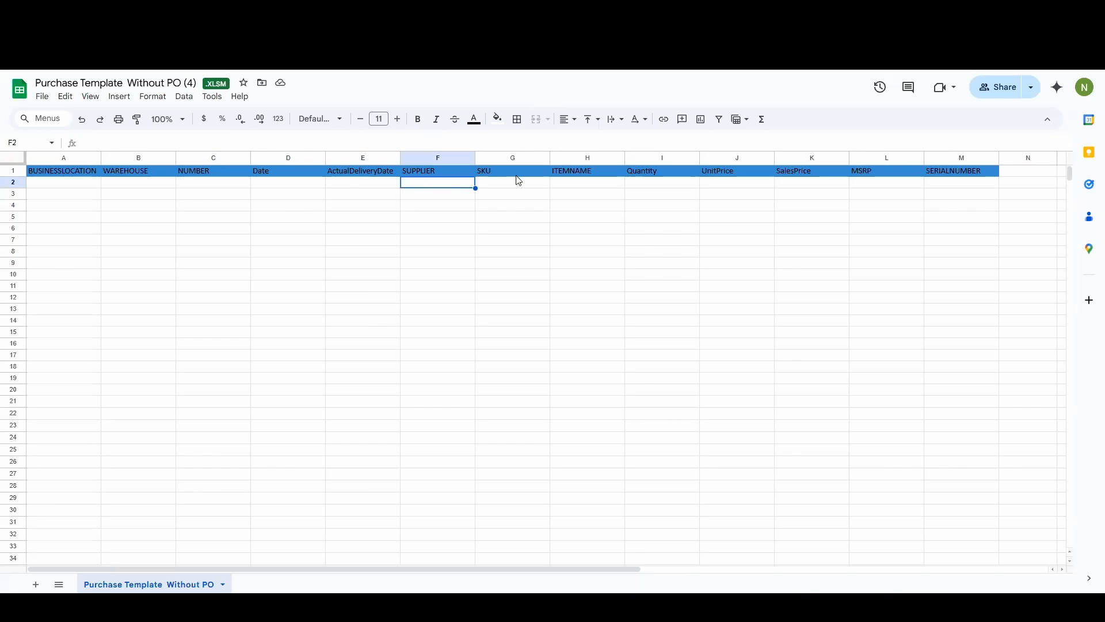
pyautogui.moveTo(509, 185); pyautogui.dragTo(584, 188)
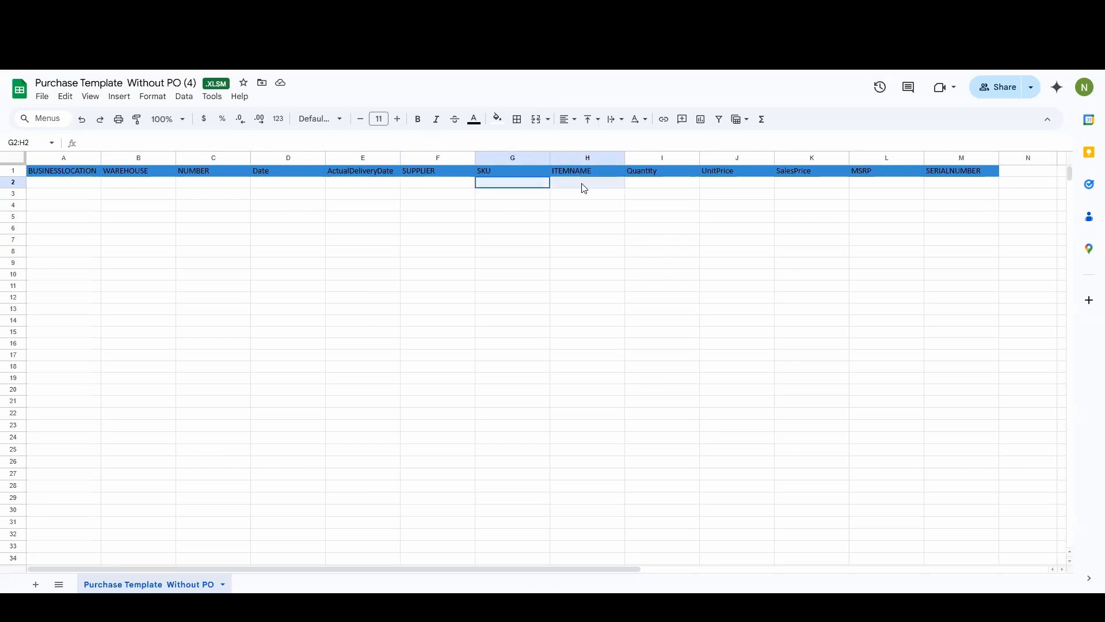
pyautogui.click(650, 187)
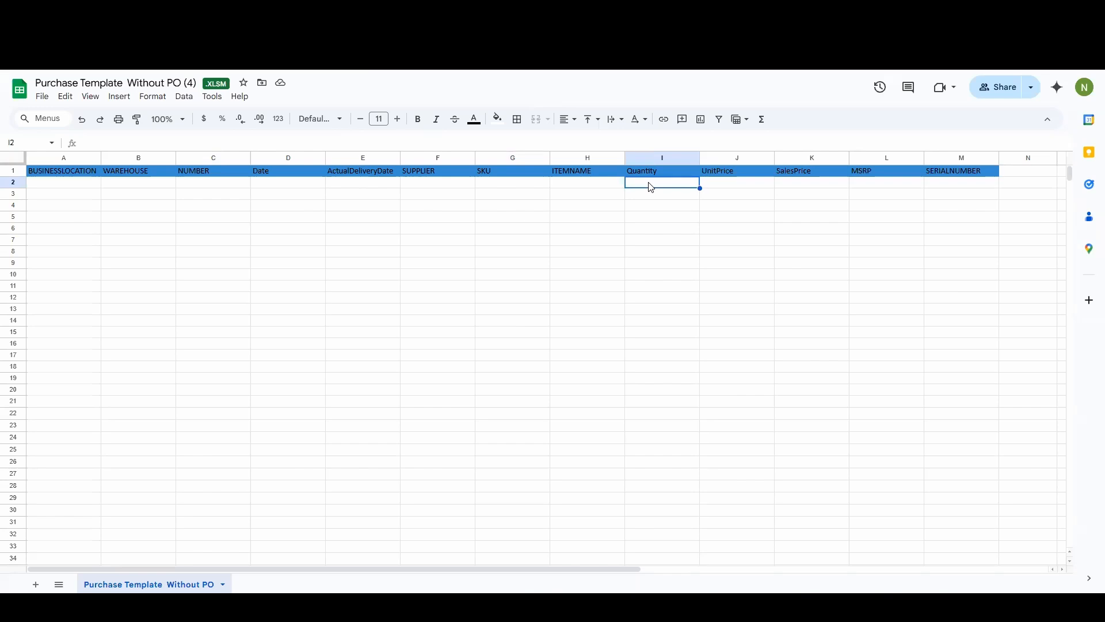
pyautogui.click(728, 184)
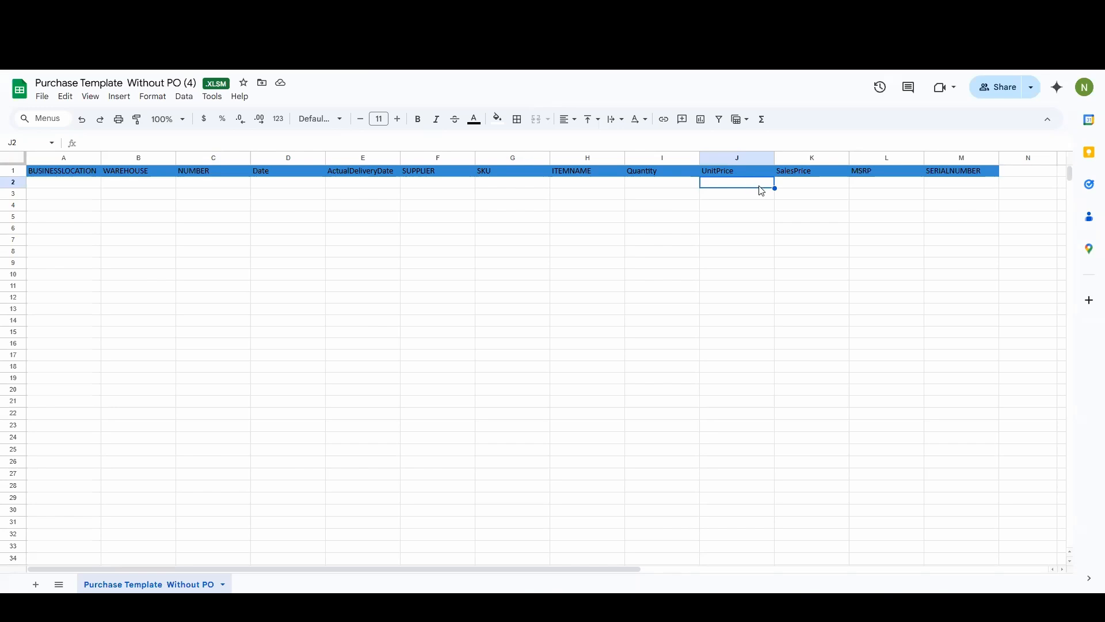
pyautogui.click(804, 172)
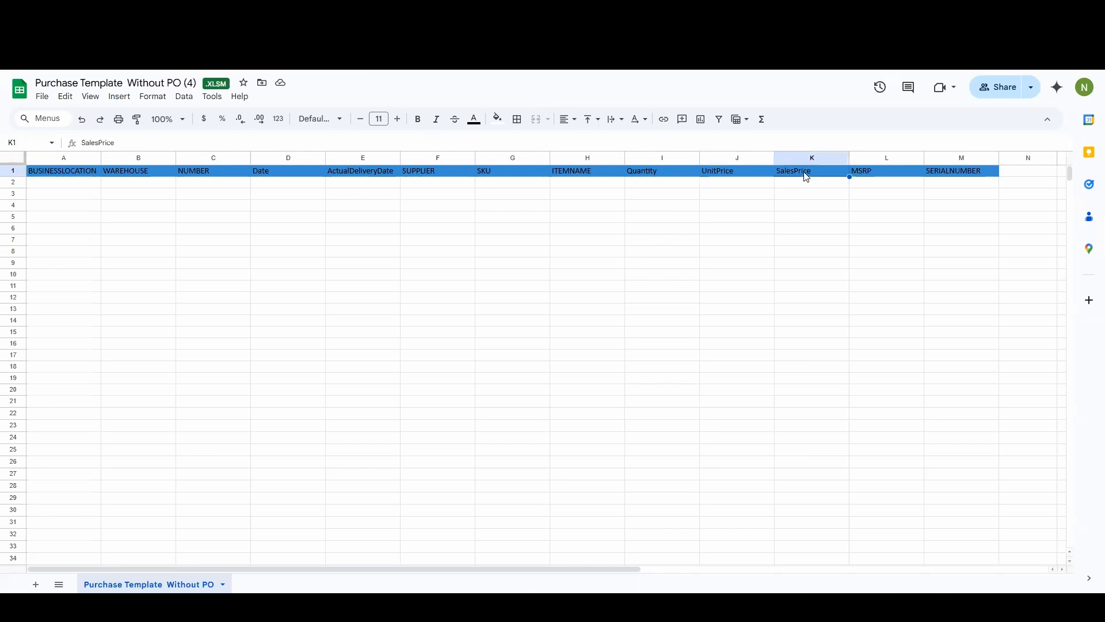
pyautogui.click(883, 175)
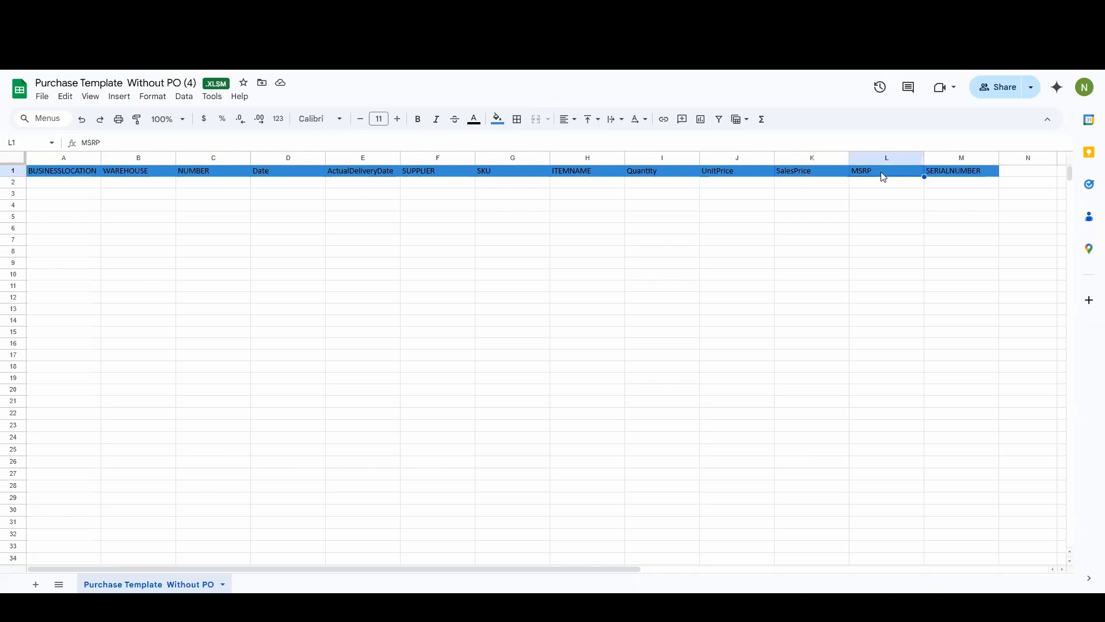
pyautogui.click(972, 190)
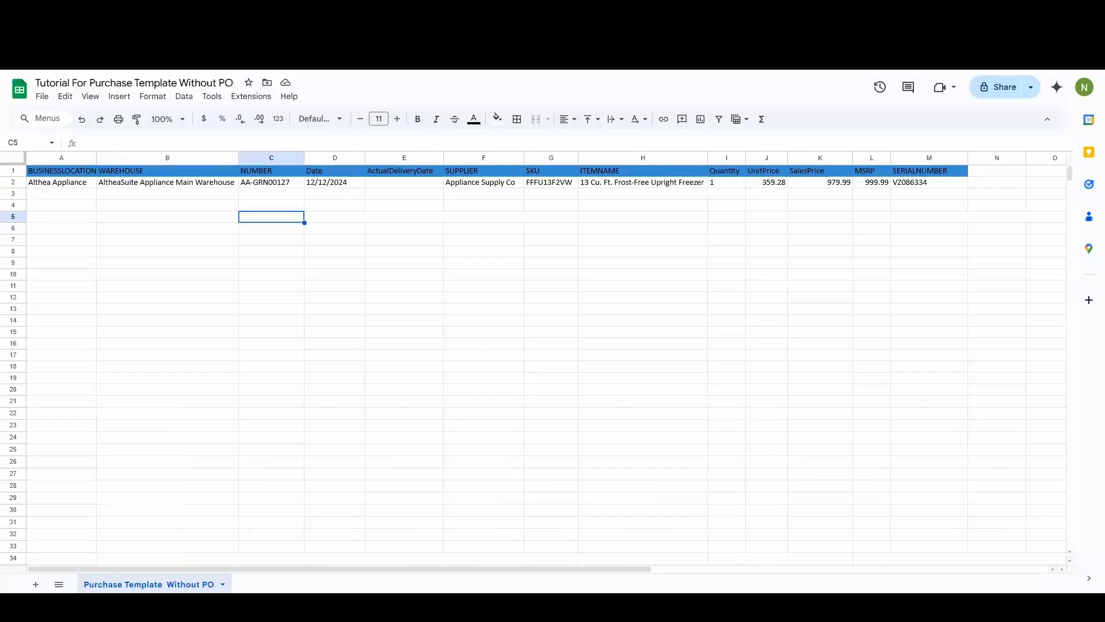
# Step: Enter 12/12/2024 as the ActualDeliveryDate of the freezer purchase in row 2
pyautogui.click(388, 183)
pyautogui.write('12/12/')
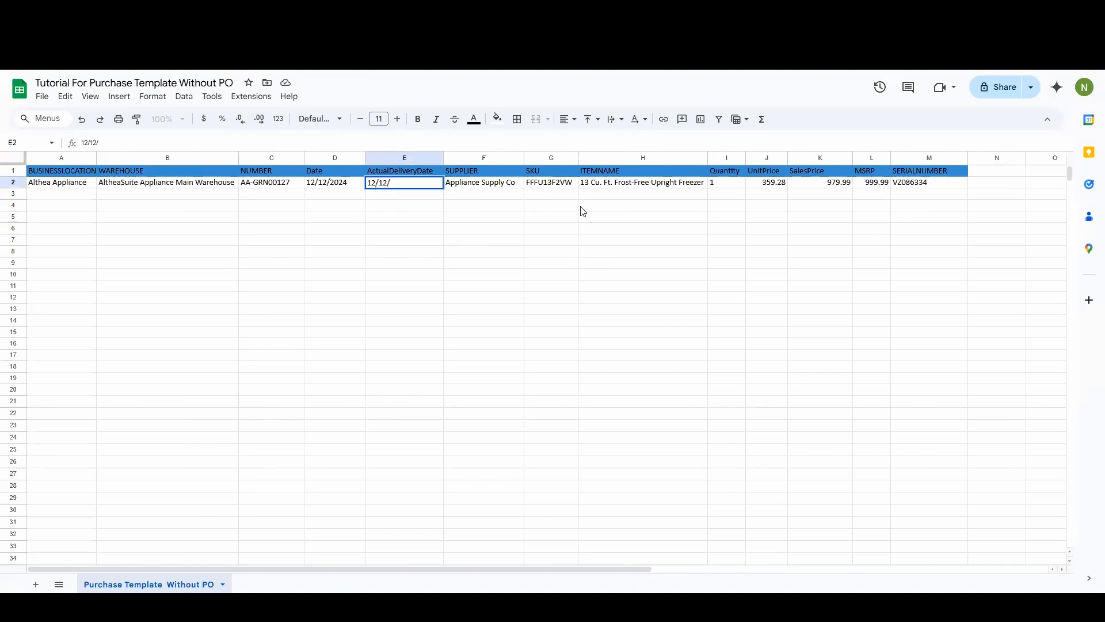
pyautogui.write('2024')
pyautogui.click(581, 206)
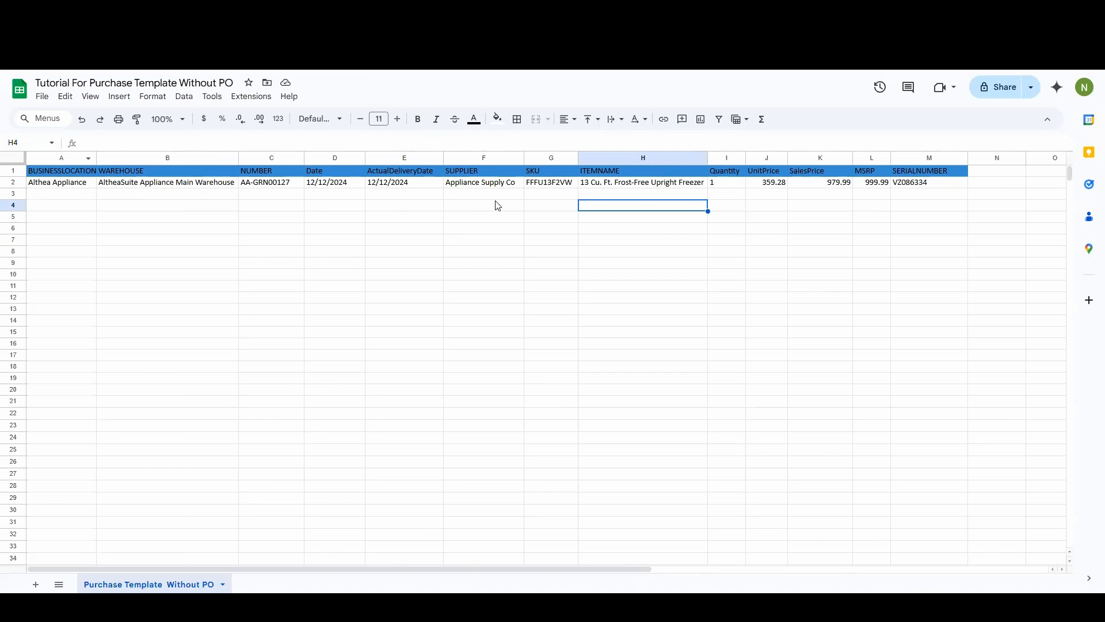
# Step: Copy the row 2 purchase details from BUSINESSLOCATION through UnitPrice into row 3
pyautogui.click(724, 184)
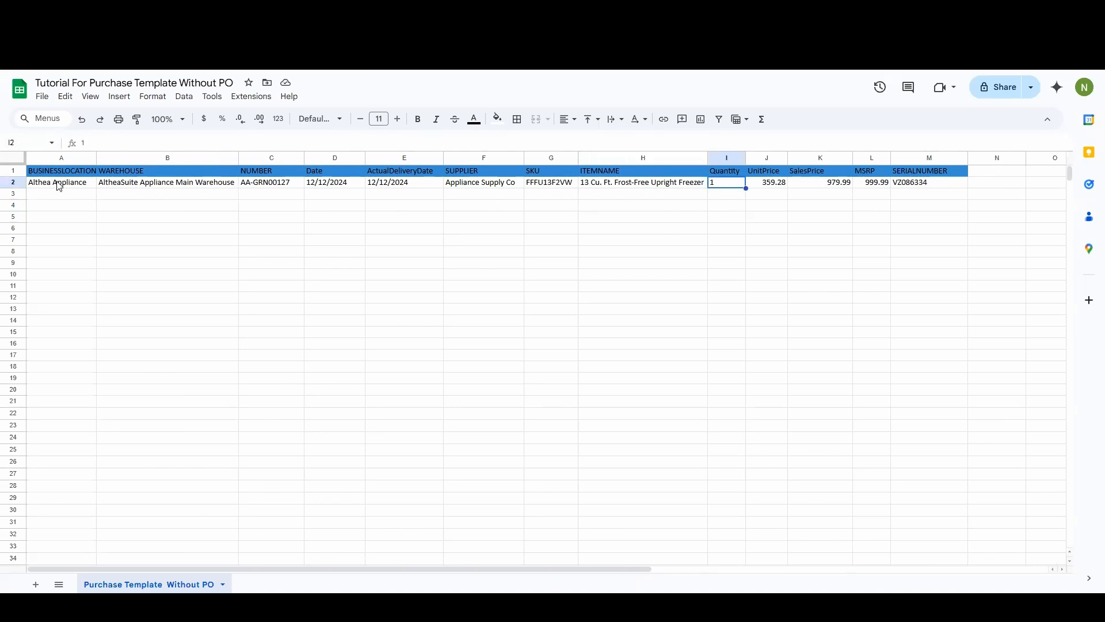
pyautogui.moveTo(59, 186); pyautogui.dragTo(774, 190)
pyautogui.hotkey('ctrl', 'c')
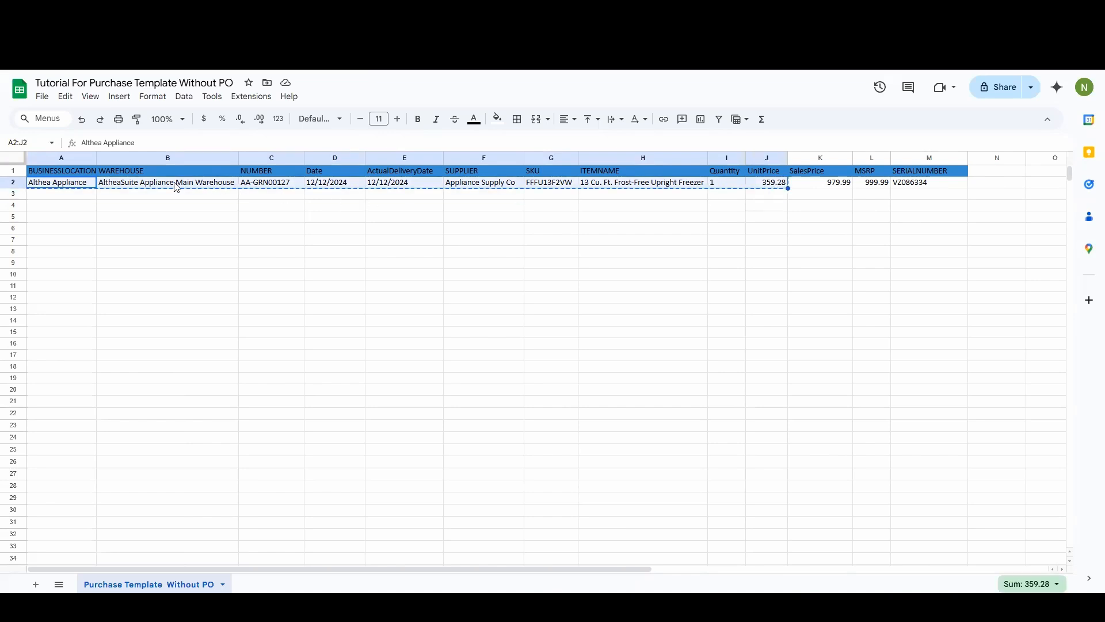
pyautogui.click(81, 195)
pyautogui.hotkey('ctrl', 'v')
pyautogui.click(654, 246)
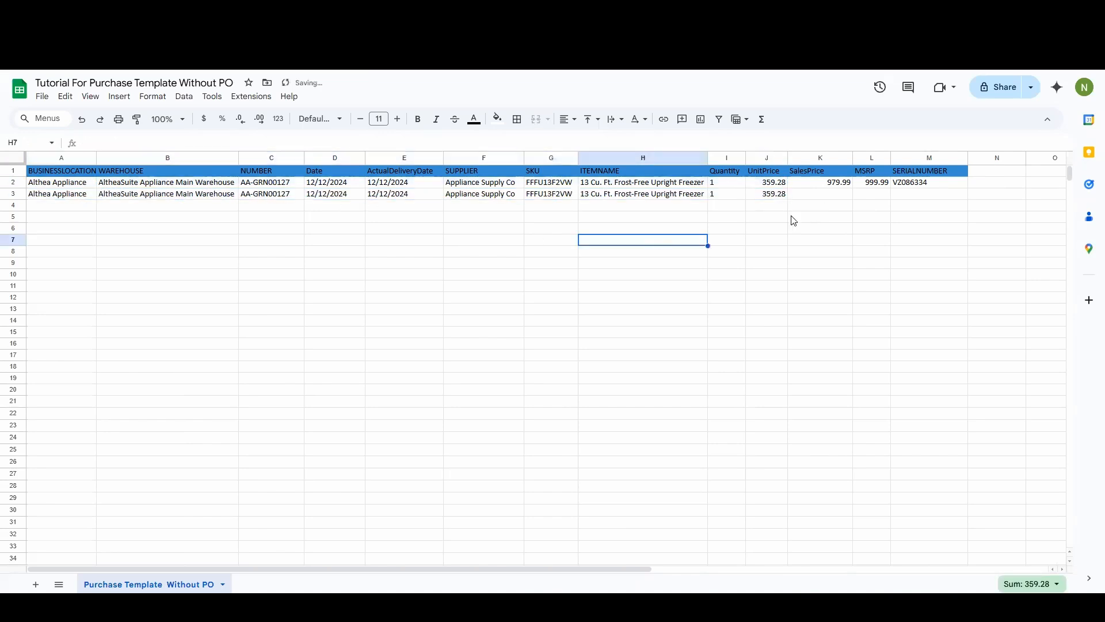
# Step: Set the UnitPrice in row 3 to 360 and enter a SalesPrice of 975.99
pyautogui.click(780, 197)
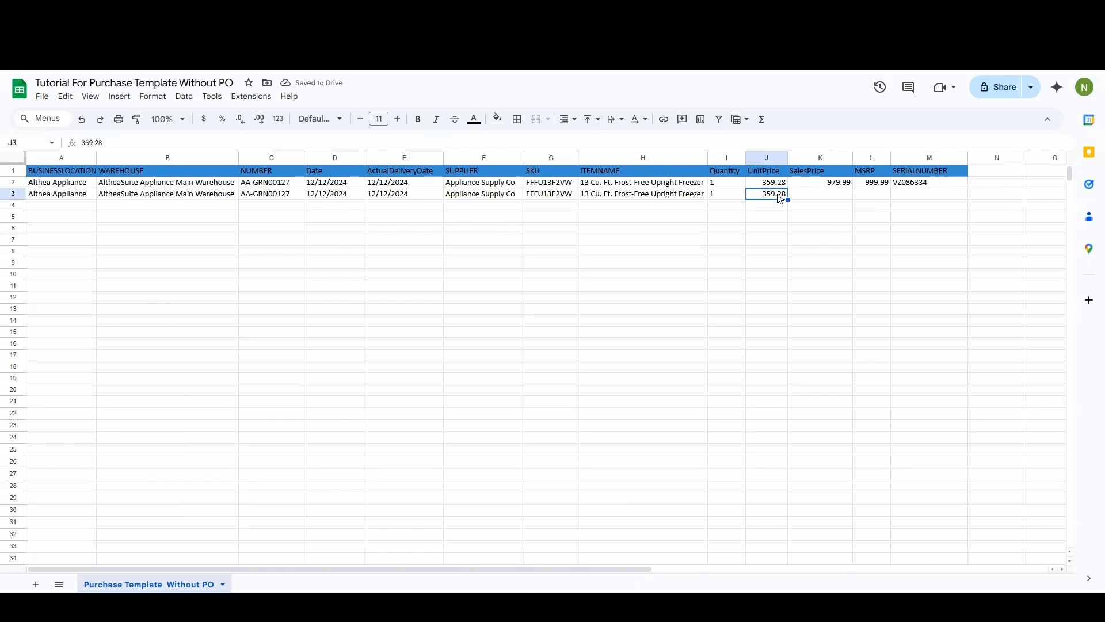
pyautogui.press('Delete')
pyautogui.write('360')
pyautogui.press('Return')
pyautogui.click(813, 197)
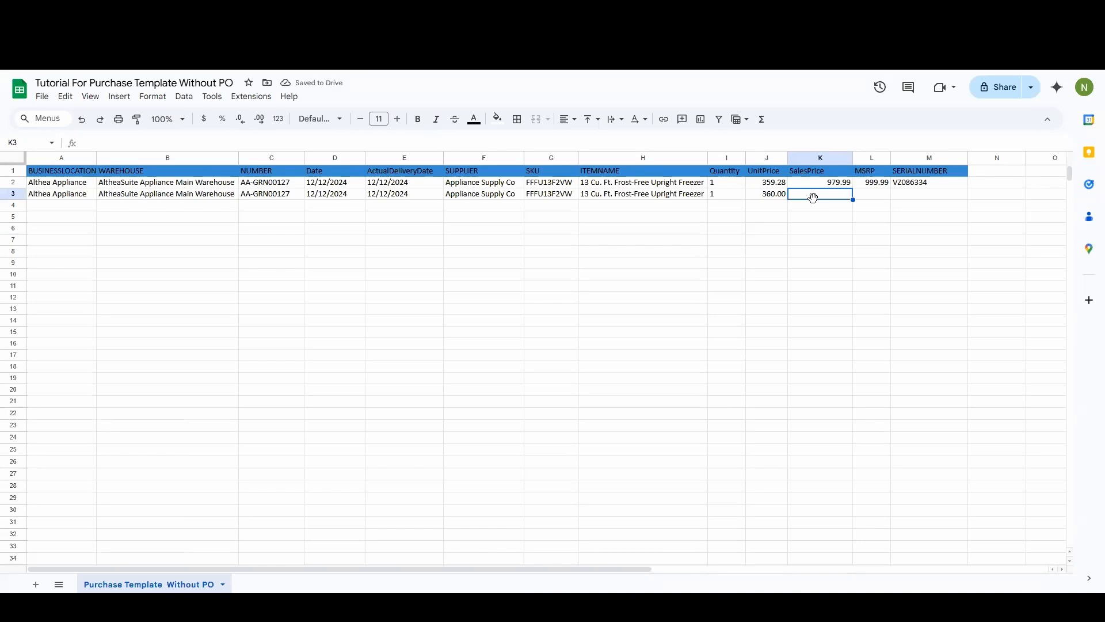
pyautogui.write('975.99')
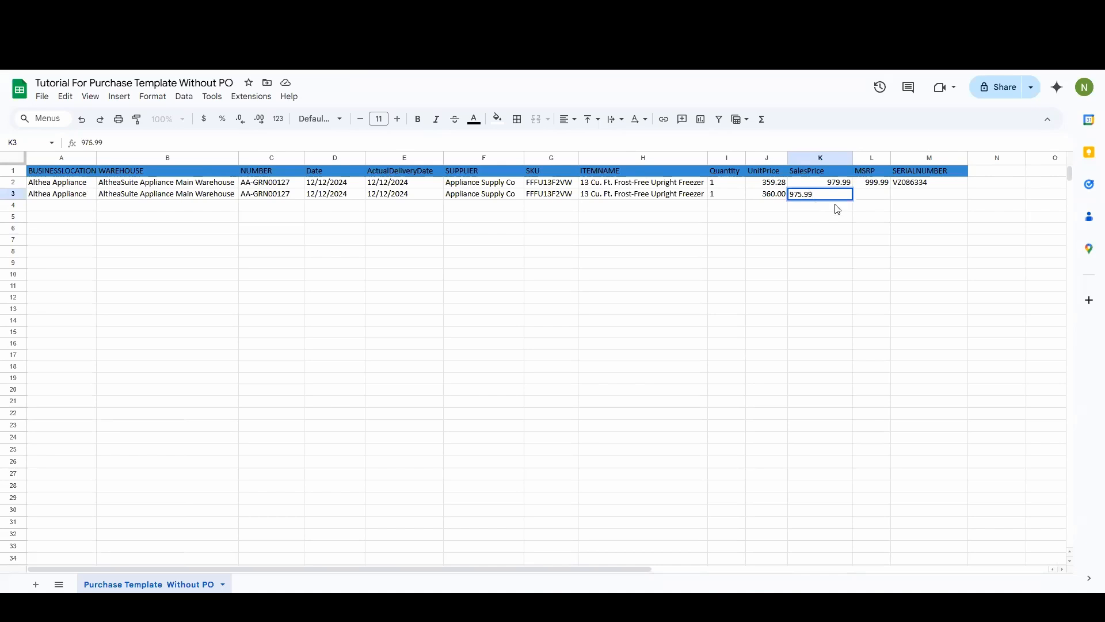
pyautogui.click(873, 205)
# Step: Complete row 3 with an MSRP of 999.99 and the serial number VZ0789452
pyautogui.click(879, 196)
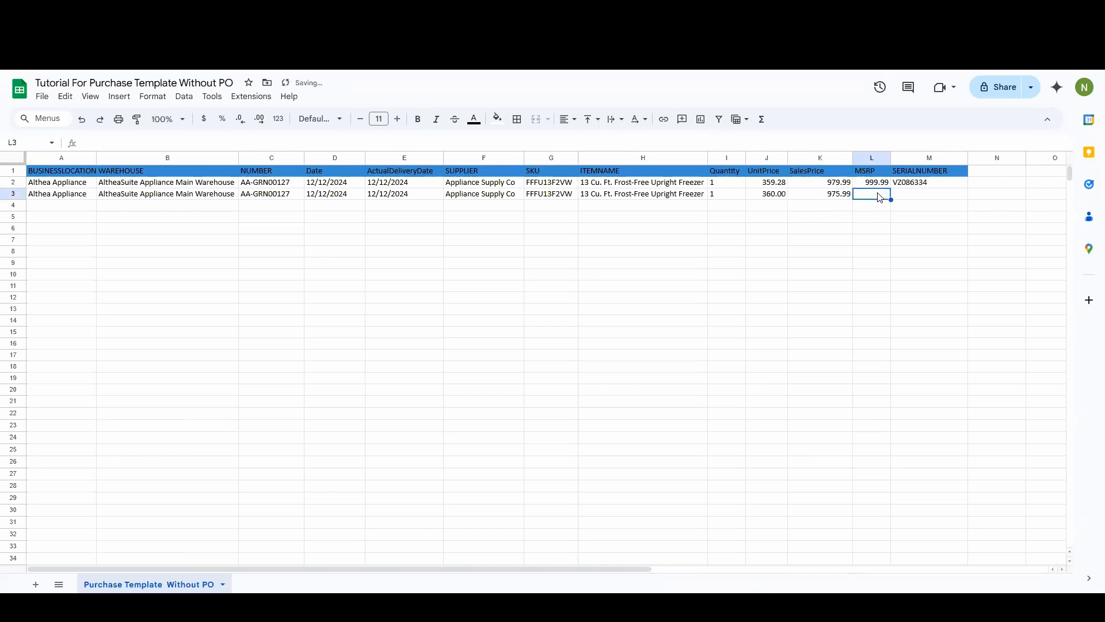
pyautogui.write('999.99')
pyautogui.click(880, 242)
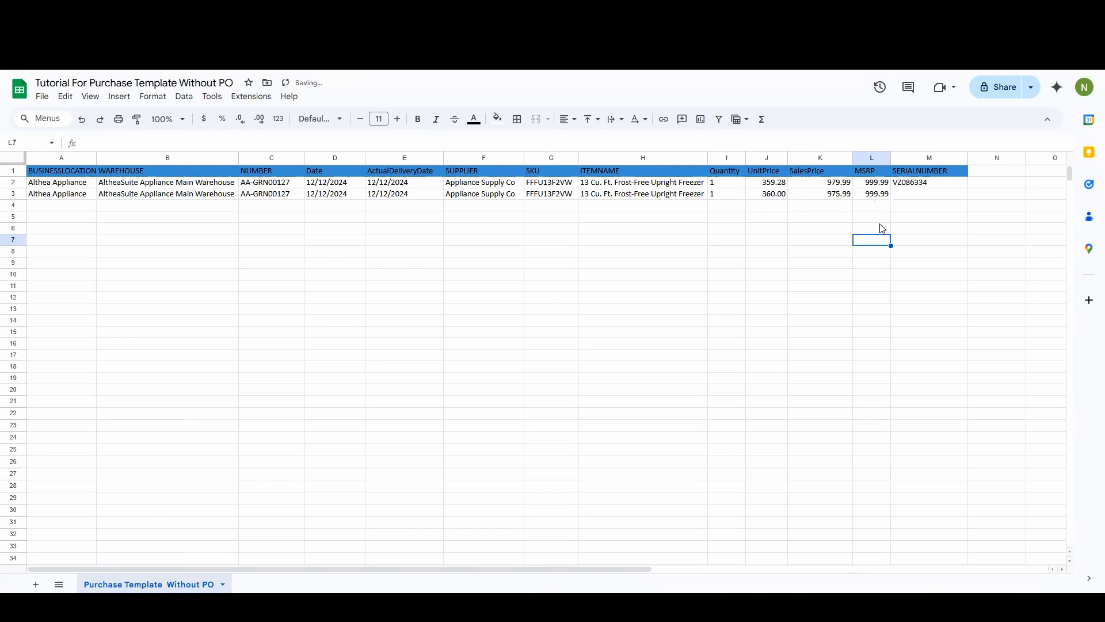
pyautogui.click(907, 196)
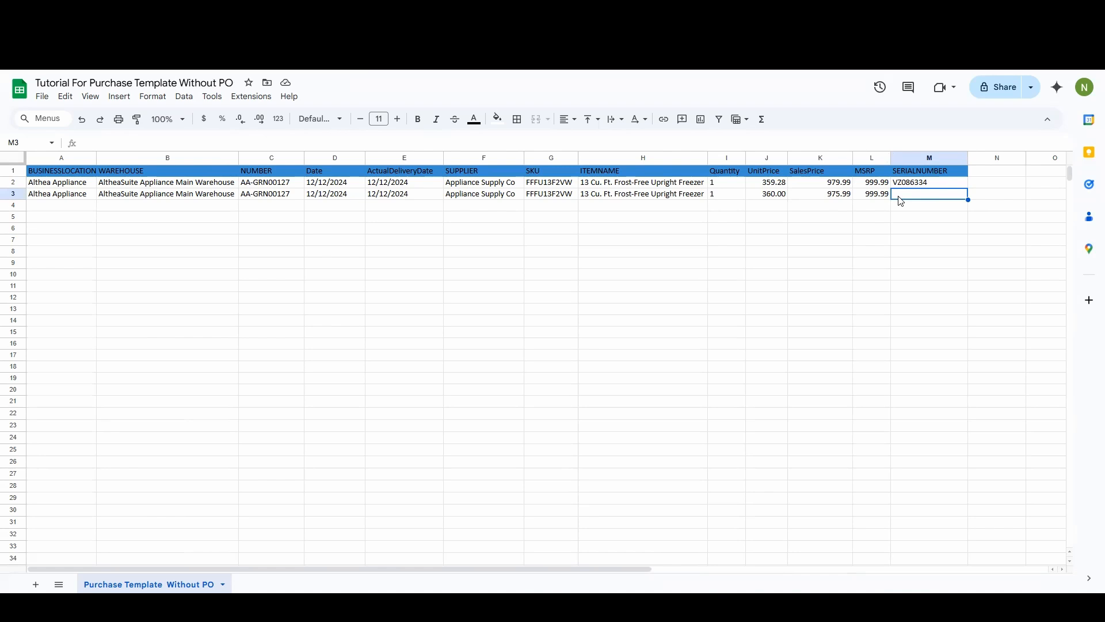
pyautogui.write('VZ0789452')
pyautogui.click(923, 272)
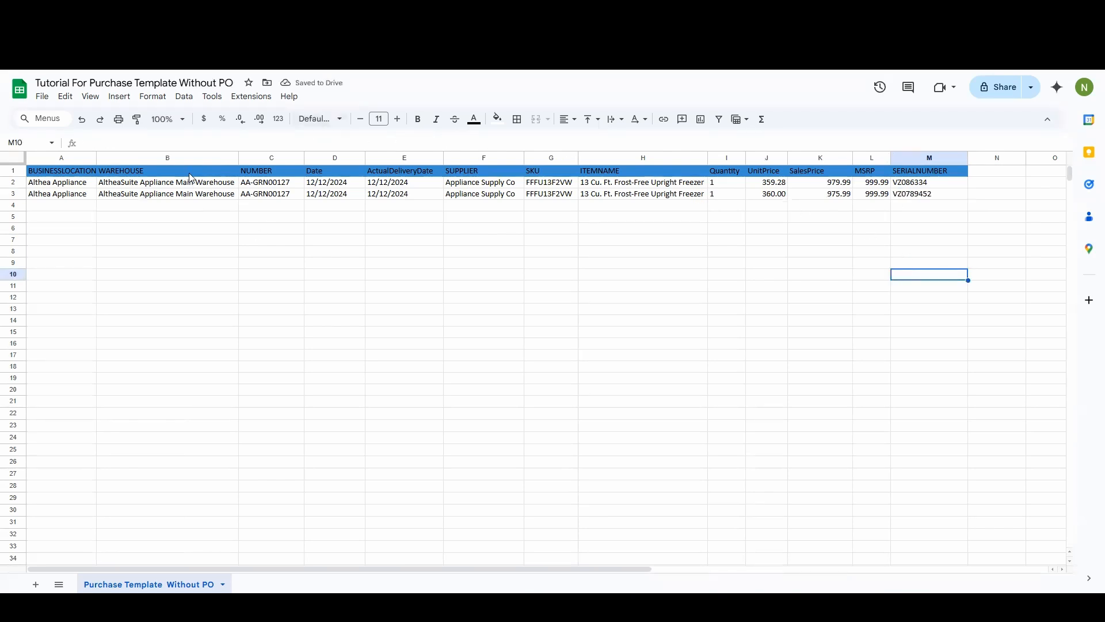
# Step: Download the completed purchase sheet as a Microsoft Excel (.xlsx) file
pyautogui.click(46, 102)
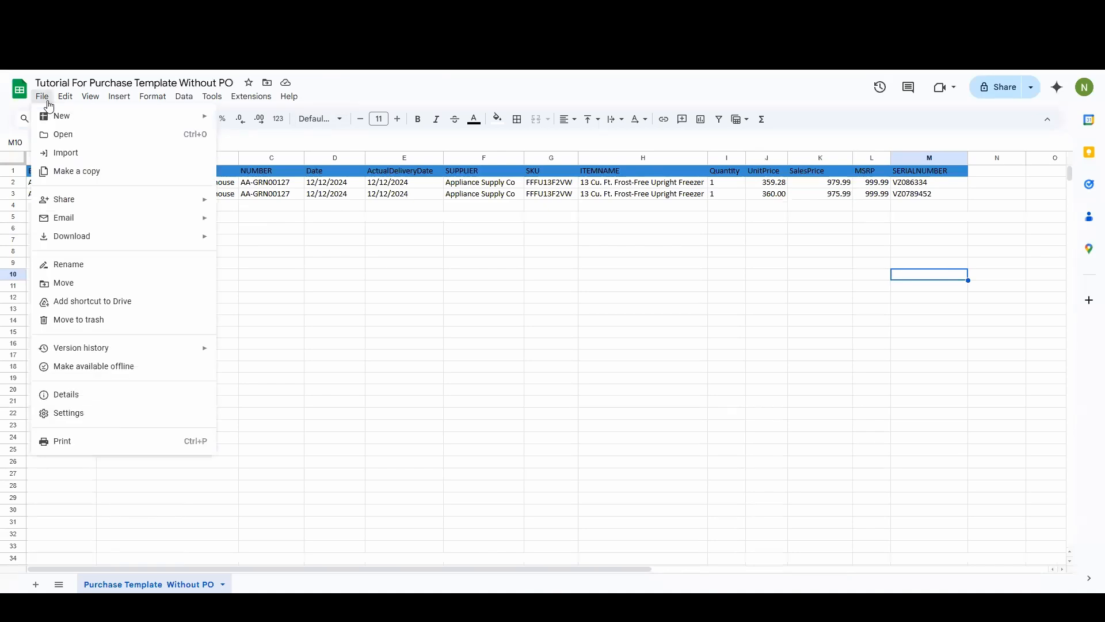
pyautogui.moveTo(163, 237)
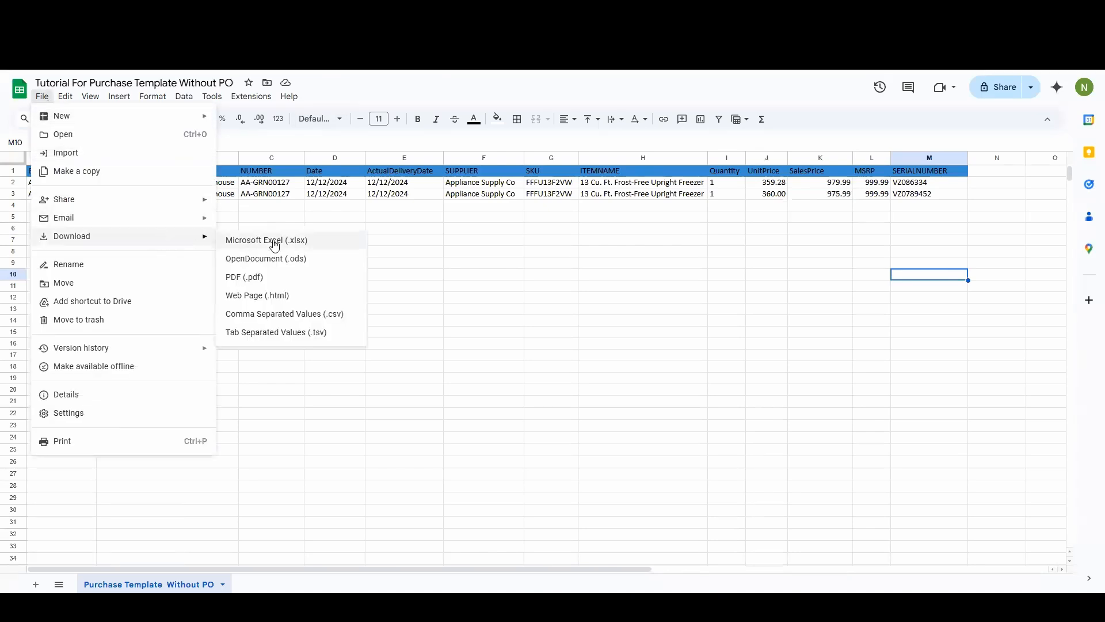
pyautogui.click(274, 241)
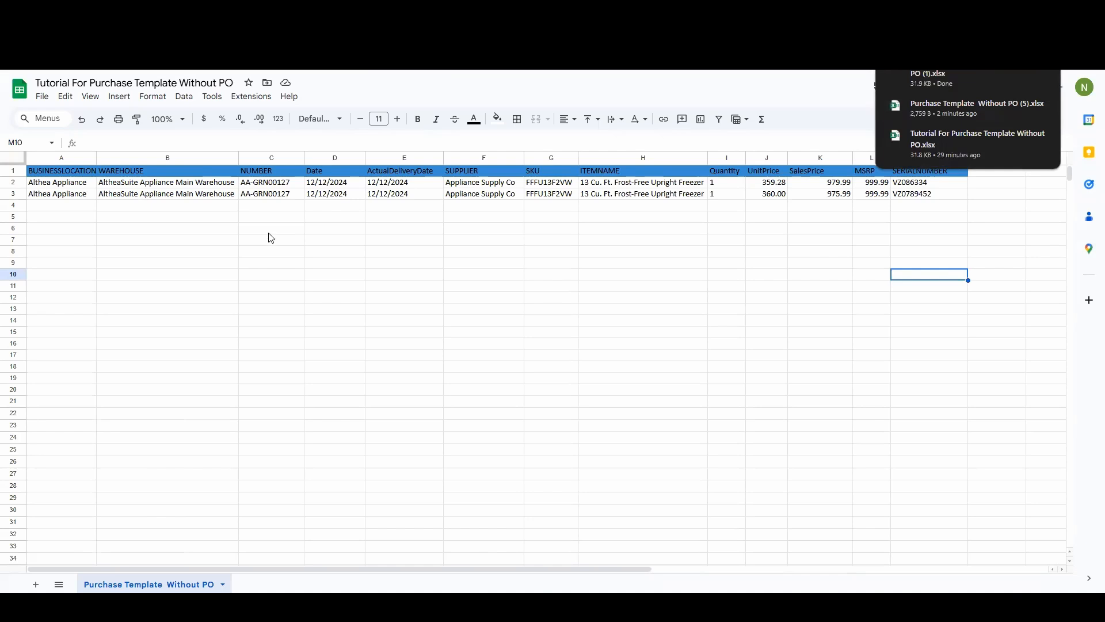
# Step: Switch to AltheaSuite, reopen the upload page for purchases without a purchase order, and disable ignoring errors and importing valid records
pyautogui.hotkey('ctrl', 'Tab')
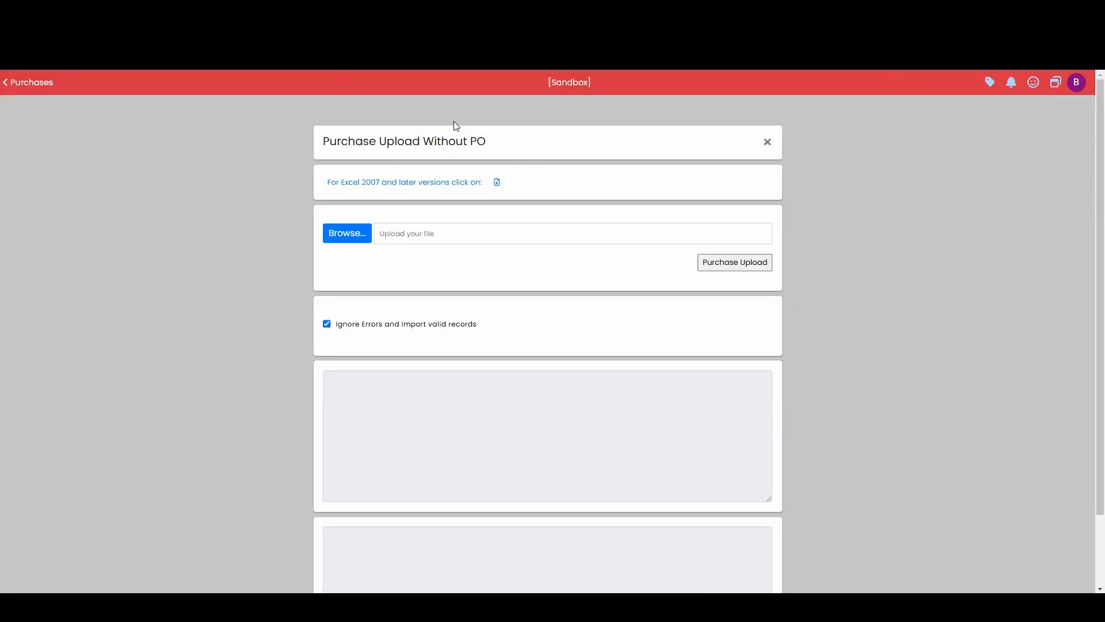
pyautogui.click(42, 86)
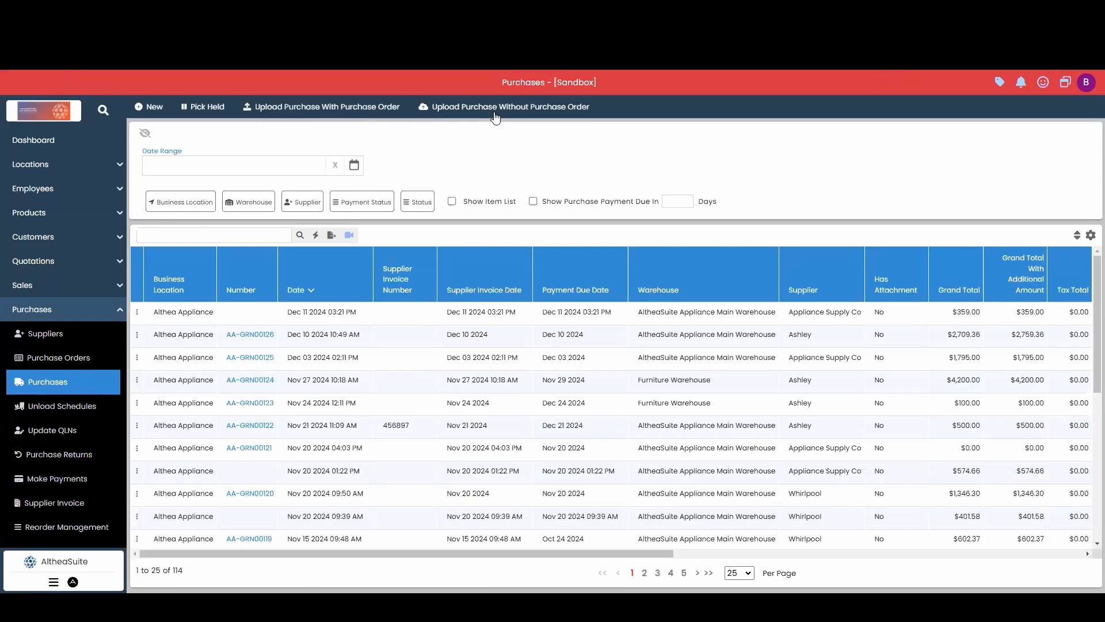
pyautogui.click(560, 108)
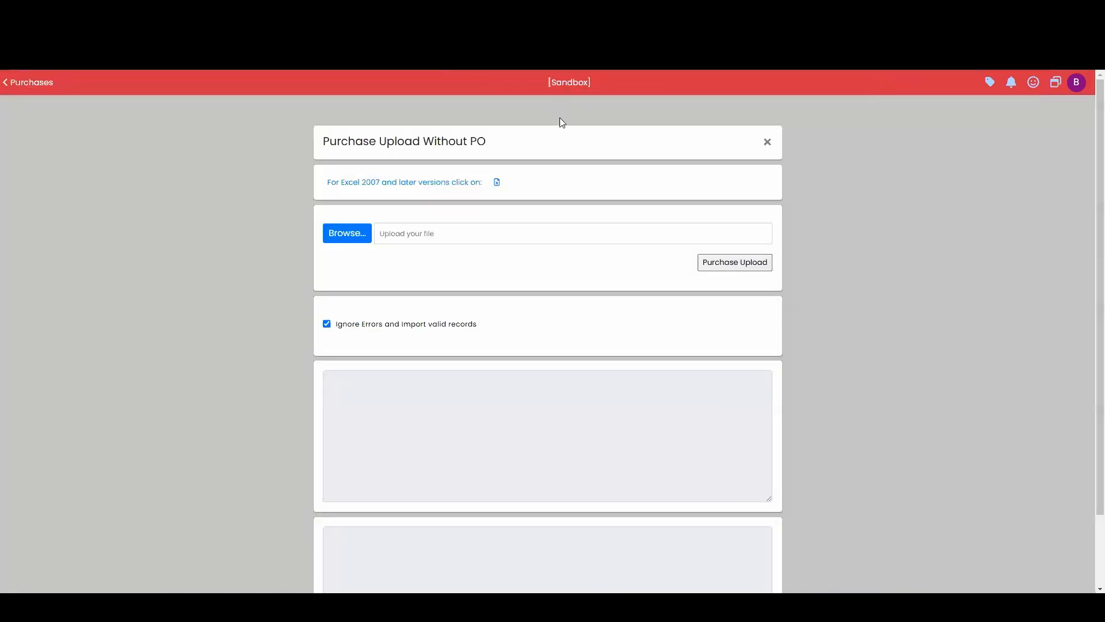
pyautogui.click(326, 324)
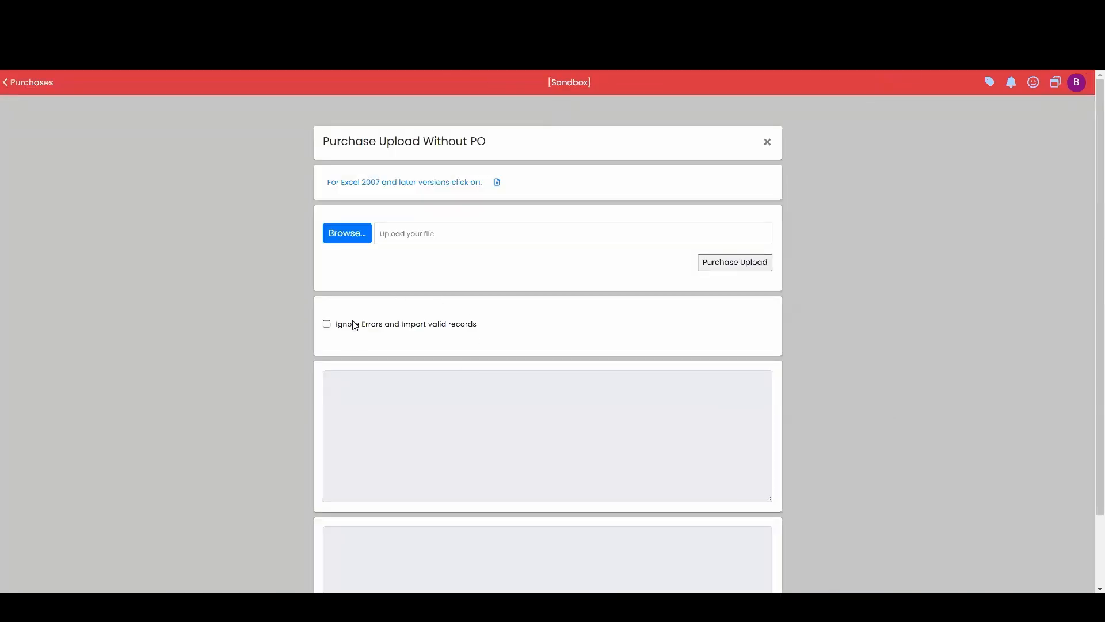
# Step: Upload the file Tutorial For Purchase Template Without PO (1).xlsx, run the purchase import, dismiss its message, and close the upload page
pyautogui.click(357, 236)
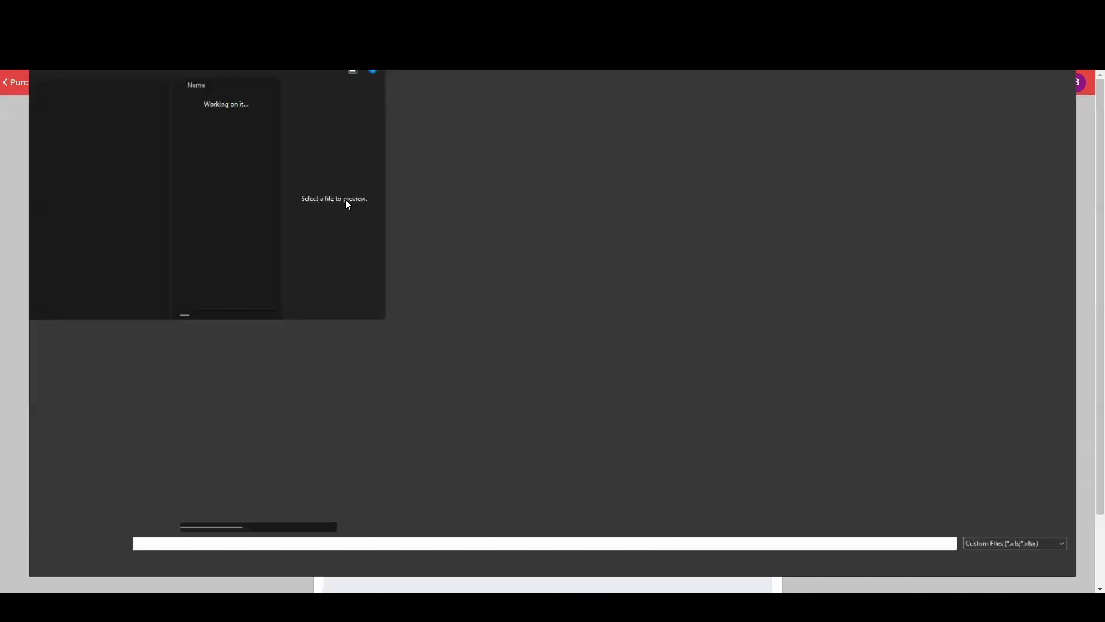
pyautogui.doubleClick(227, 108)
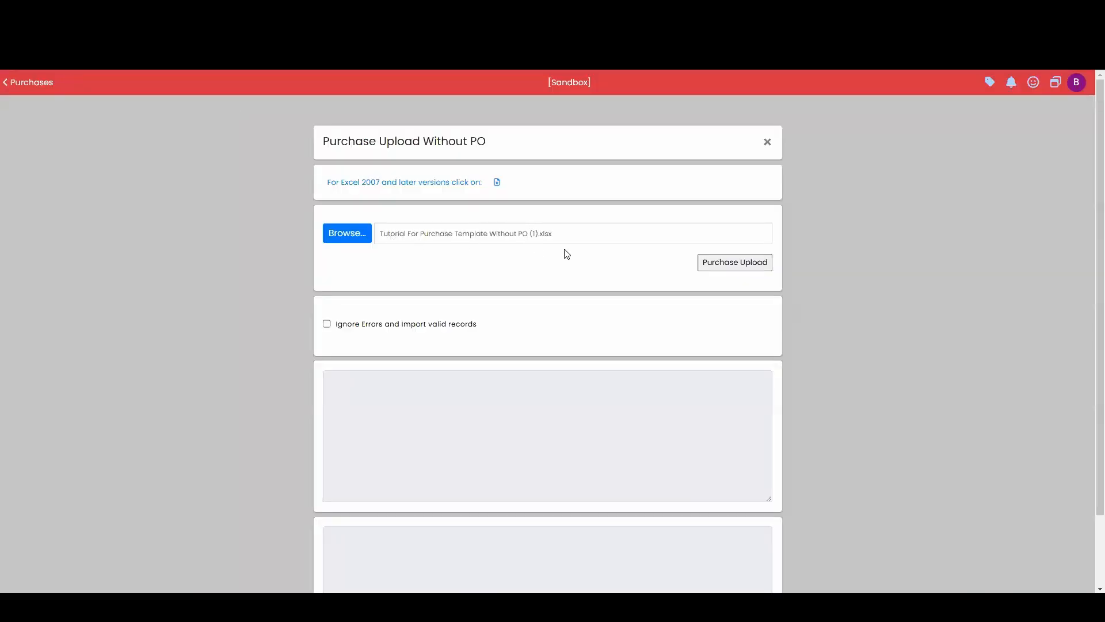
pyautogui.click(739, 266)
pyautogui.scroll(-2, 580, 272)
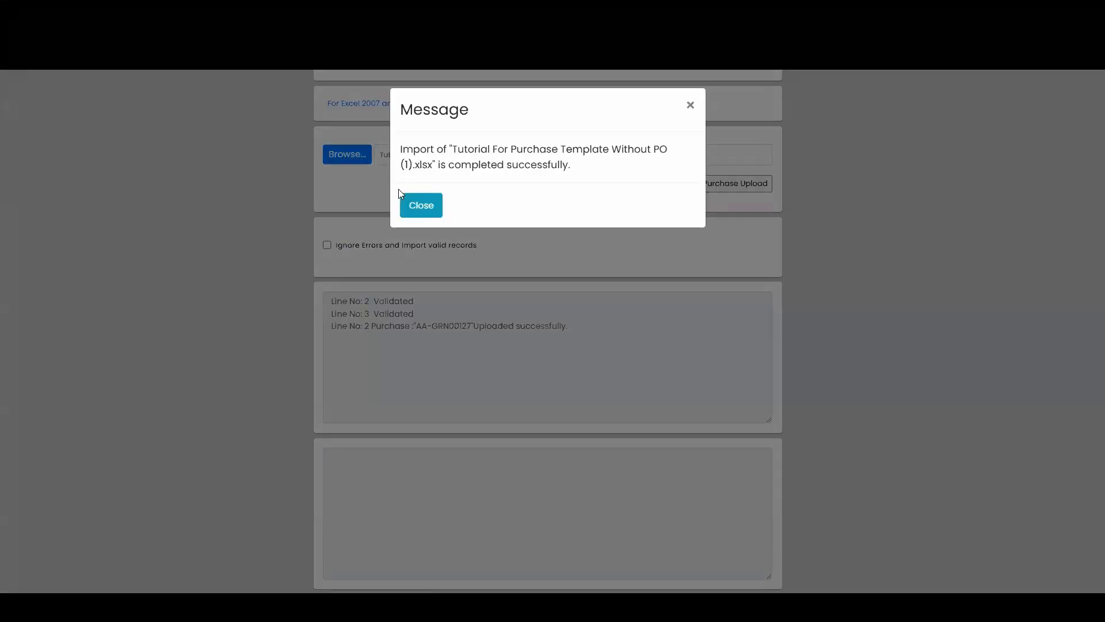
pyautogui.click(417, 202)
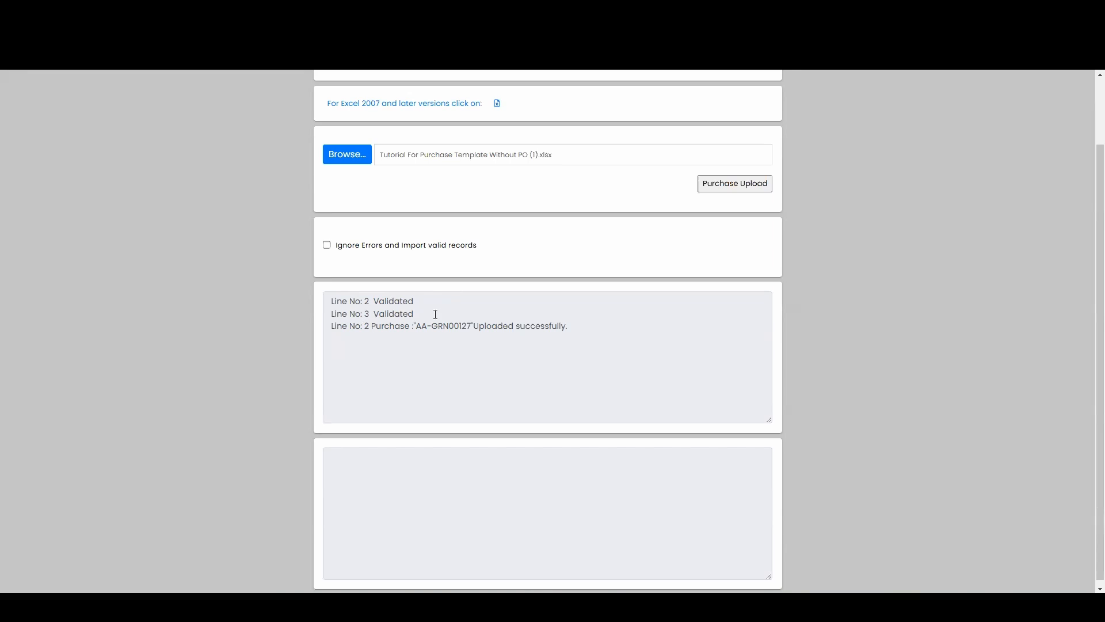
pyautogui.scroll(3, 435, 314)
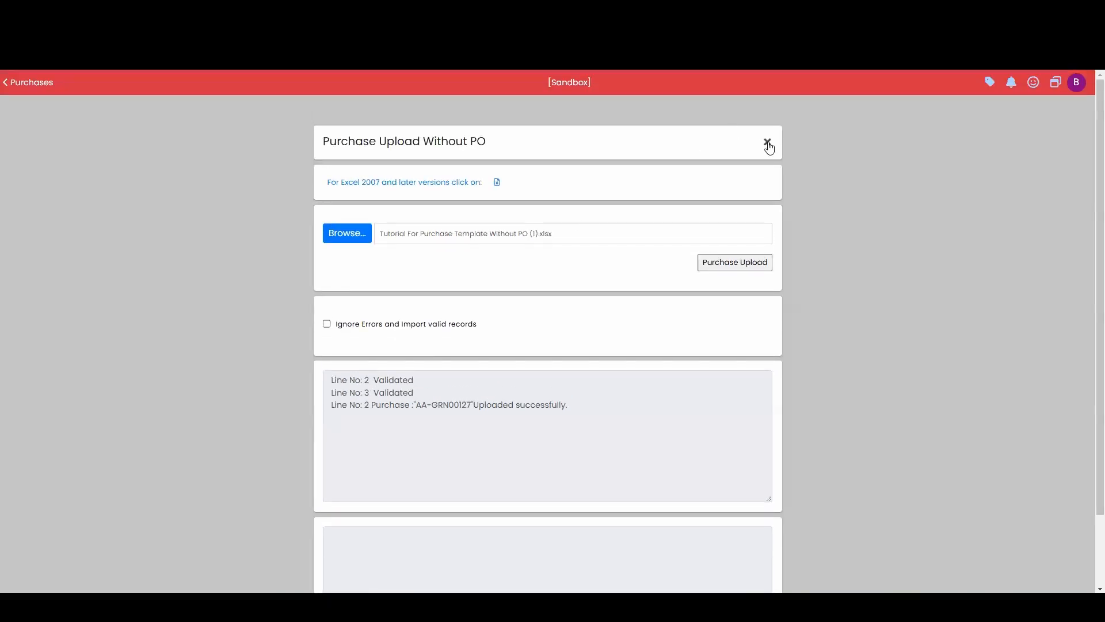
pyautogui.click(767, 144)
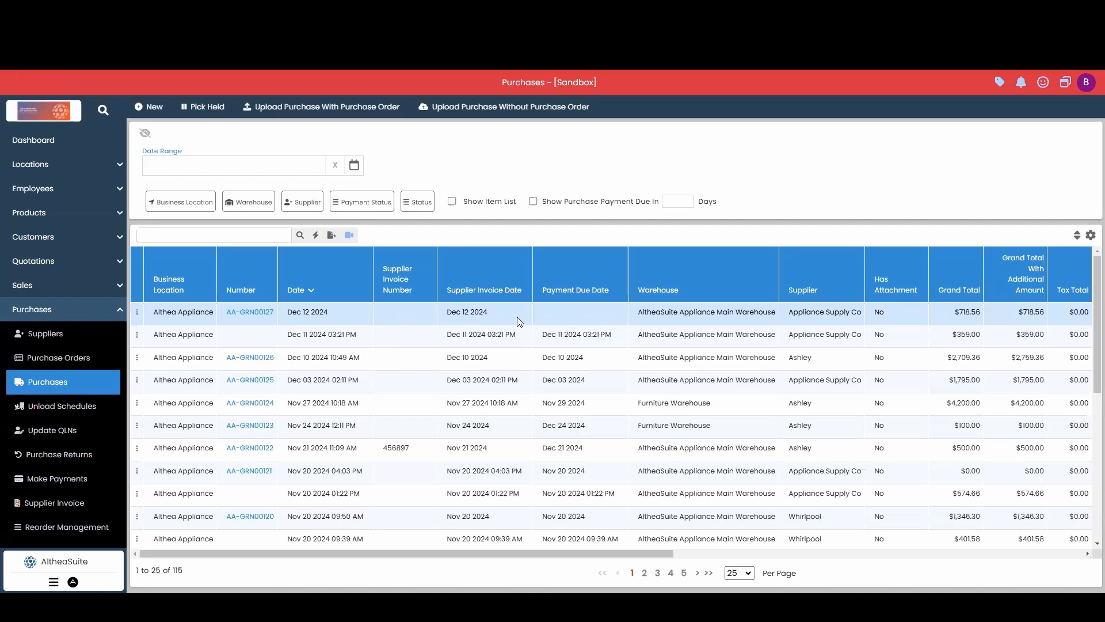
# Step: Open the imported Dec 12 2024 purchase from Appliance Supply Co and view the serial numbers of its upright freezer item
pyautogui.click(249, 316)
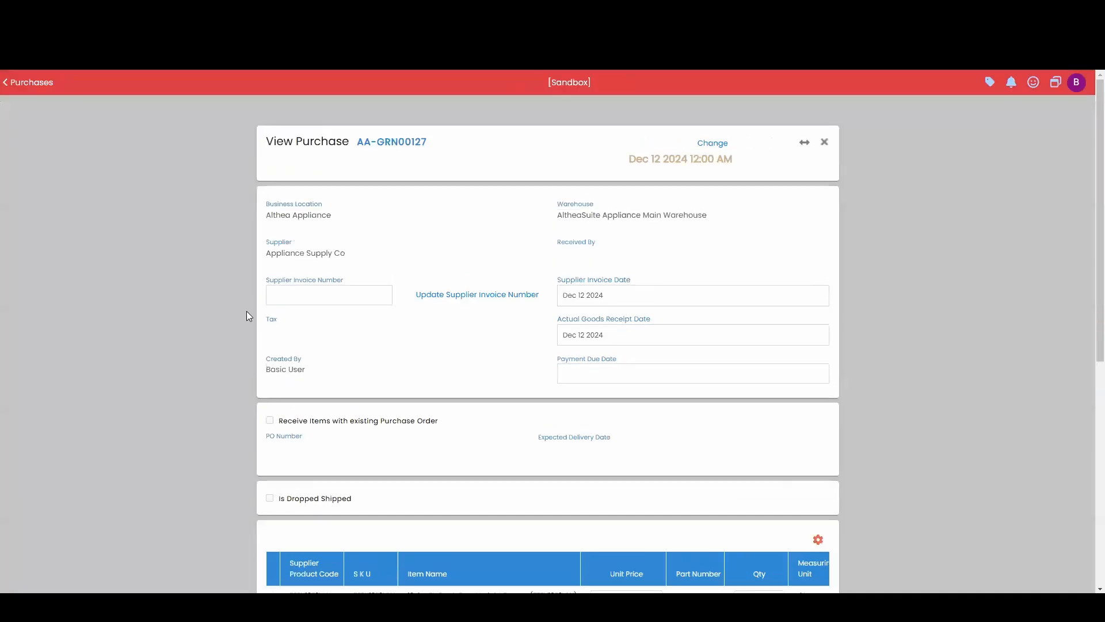
pyautogui.scroll(-3, 246, 315)
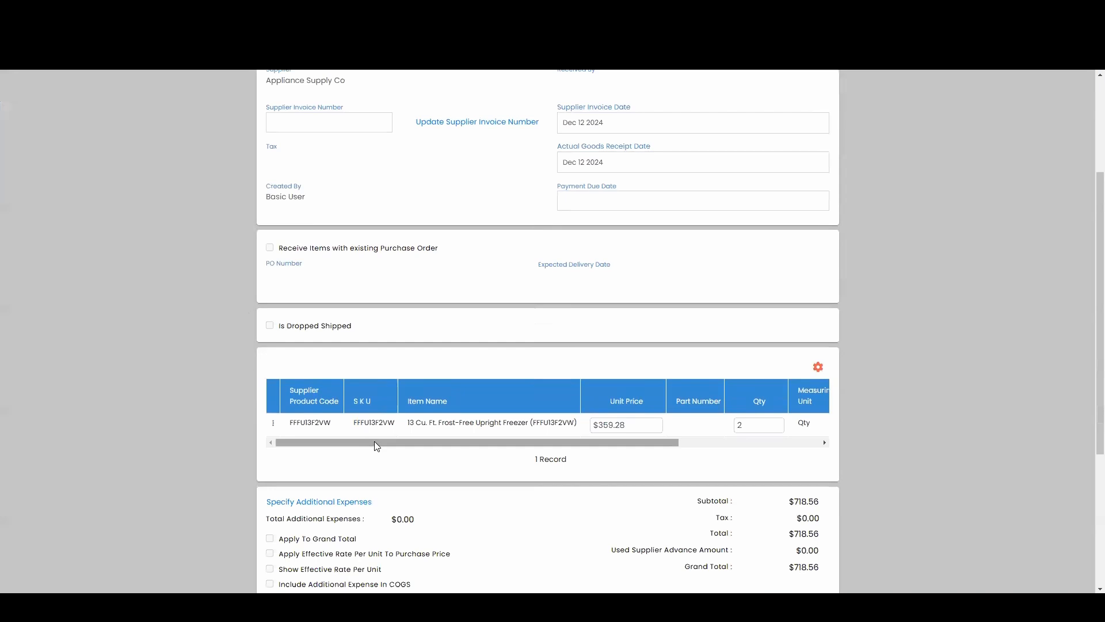
pyautogui.moveTo(374, 440); pyautogui.dragTo(402, 447)
pyautogui.click(272, 426)
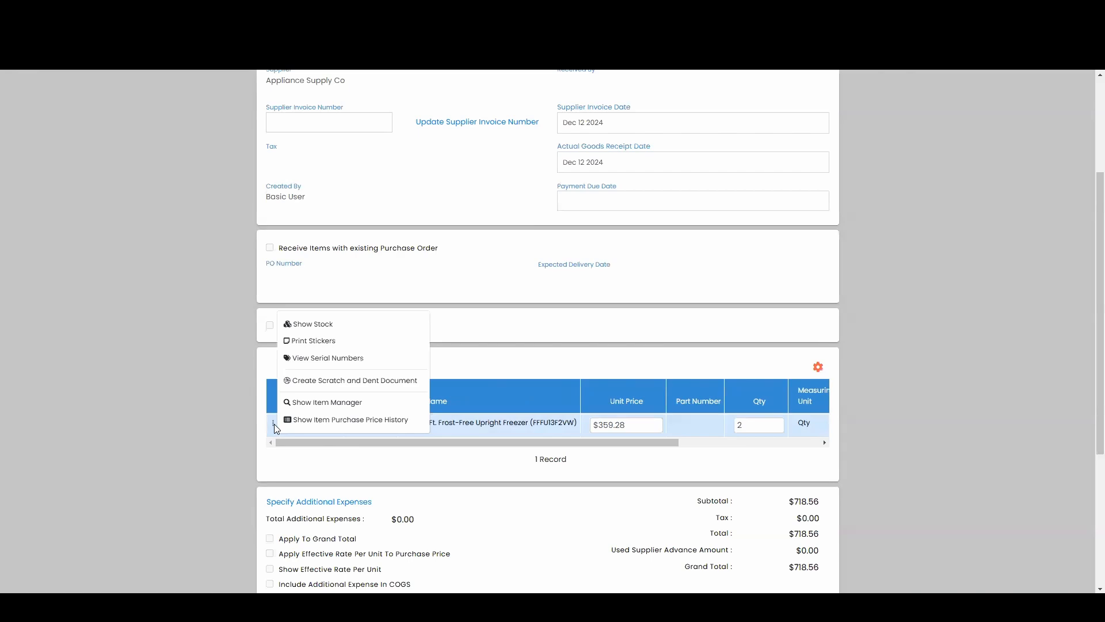
pyautogui.click(334, 360)
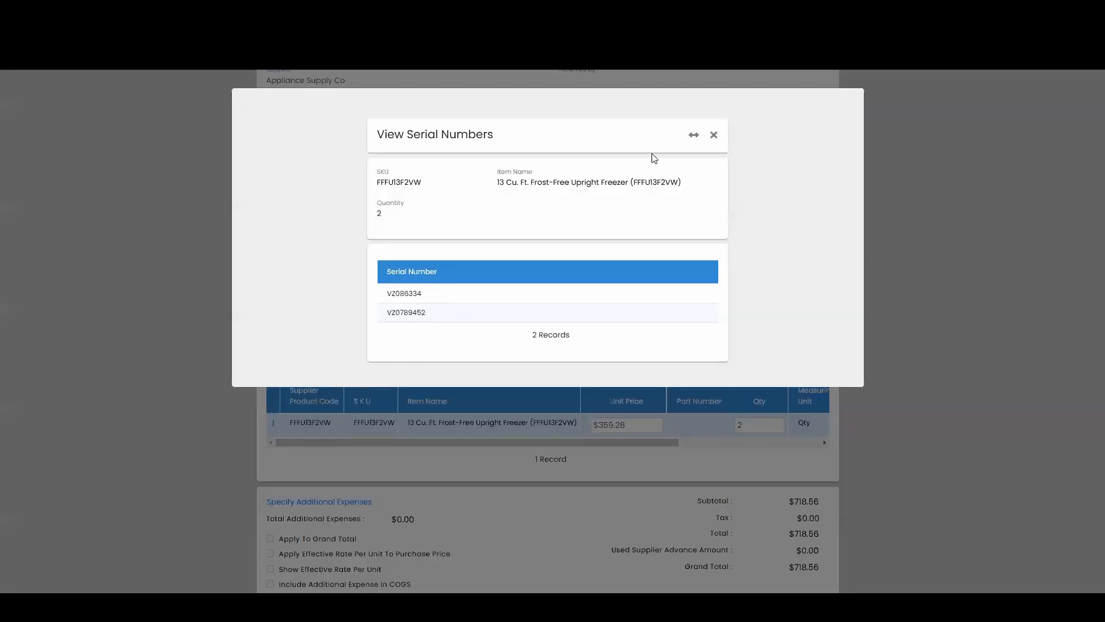
pyautogui.click(714, 136)
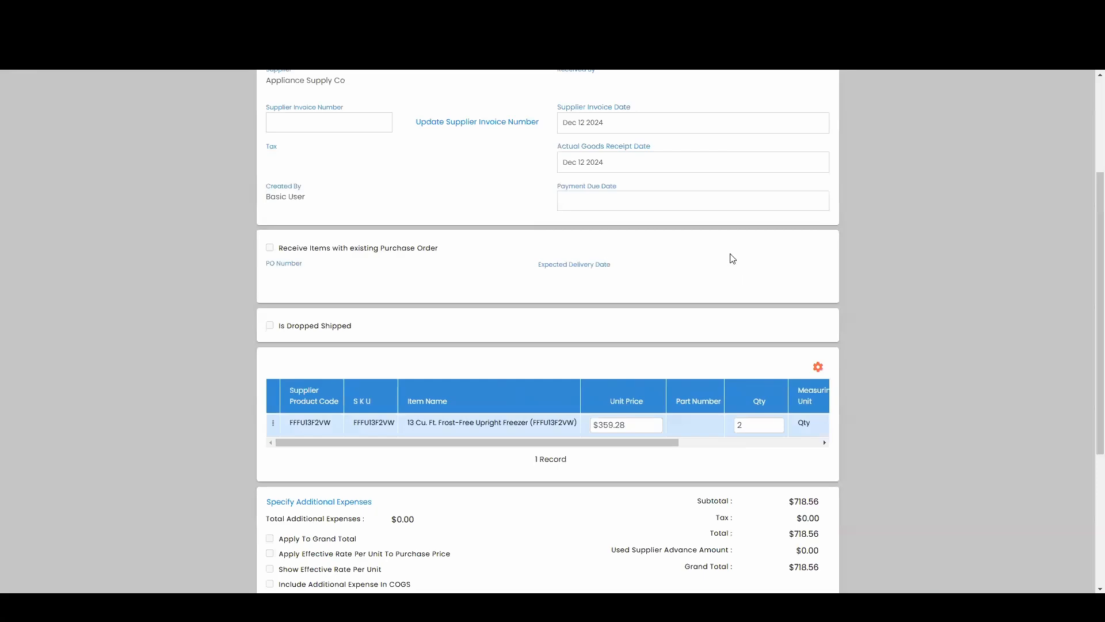
# Step: Close the purchase view, collapse the Purchases section, and return to the Dashboard
pyautogui.scroll(3, 731, 258)
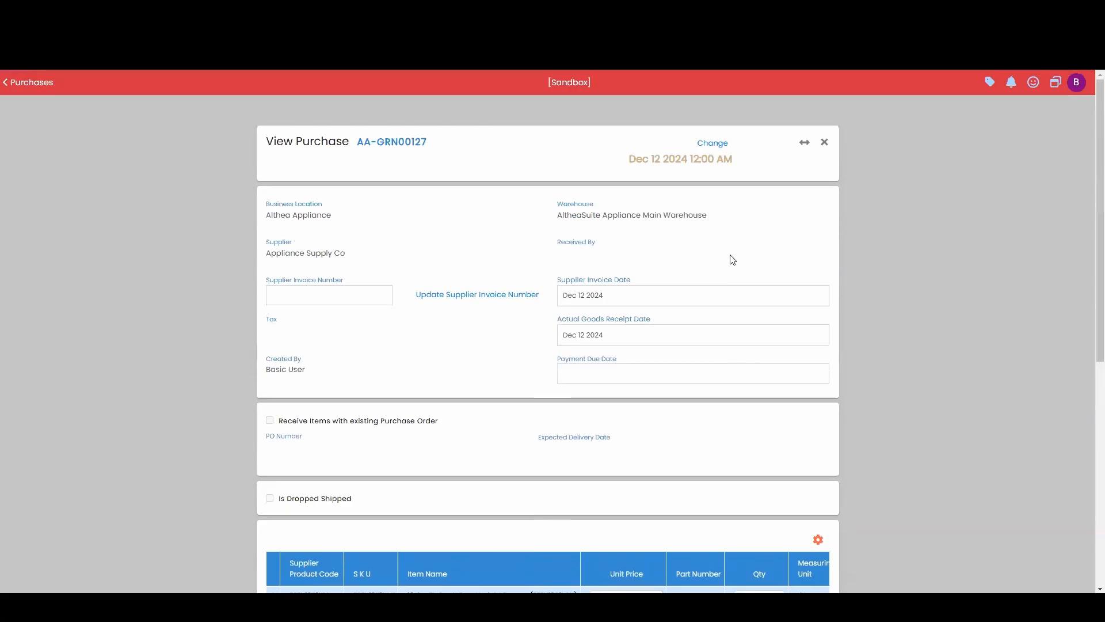
pyautogui.click(824, 141)
pyautogui.click(106, 307)
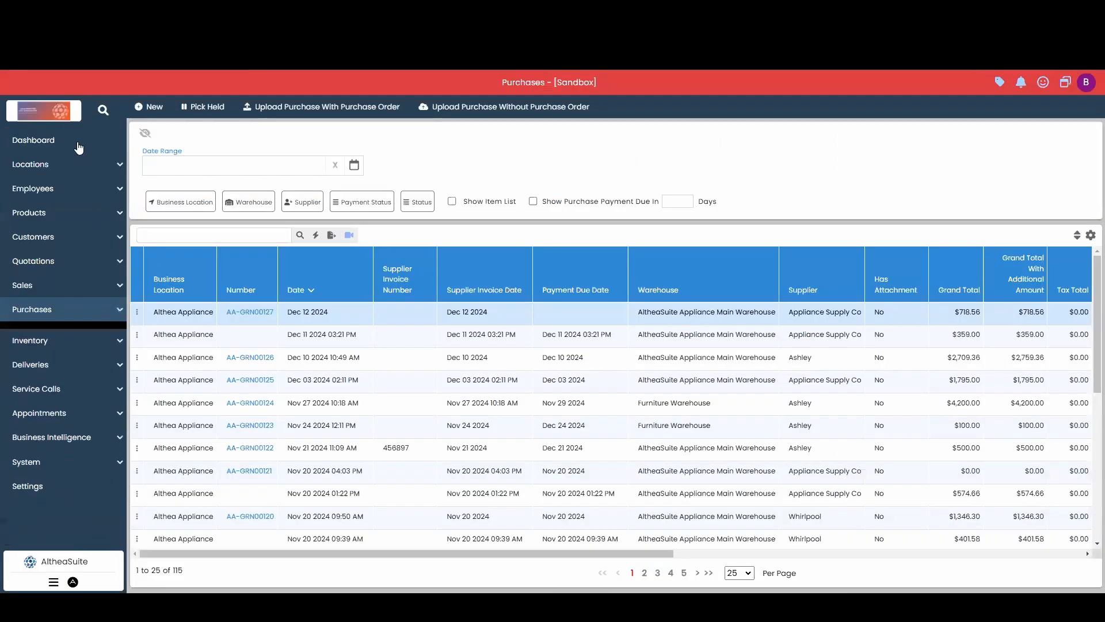
pyautogui.click(76, 142)
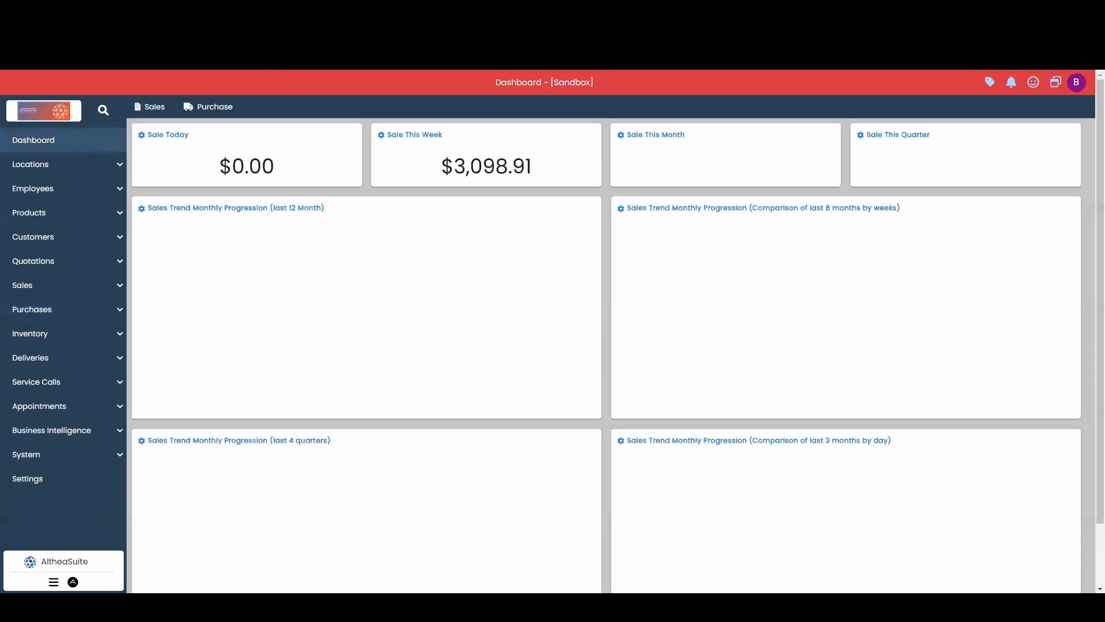